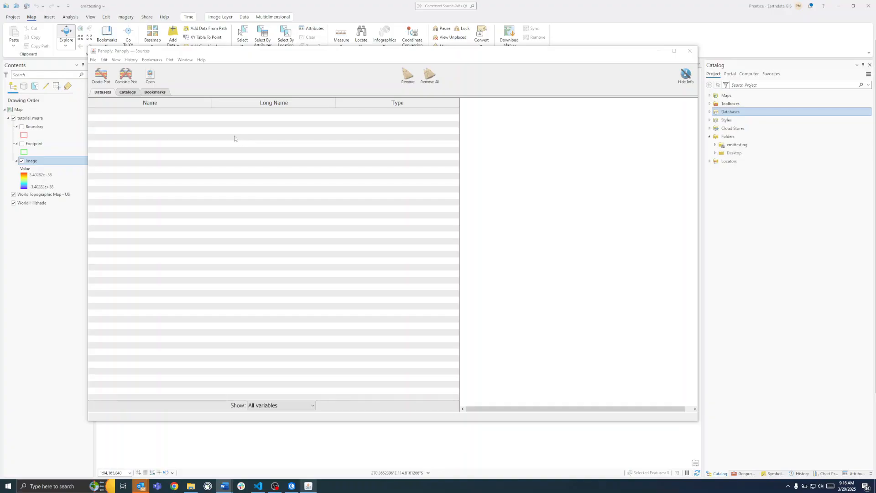
Step: Open the local dataset MERRA2_400.statD_2d_slv_Nx.20240106.nc4 from the Tutorials folder in Panoply
{"action": "left_click", "coordinate": [93, 60]}
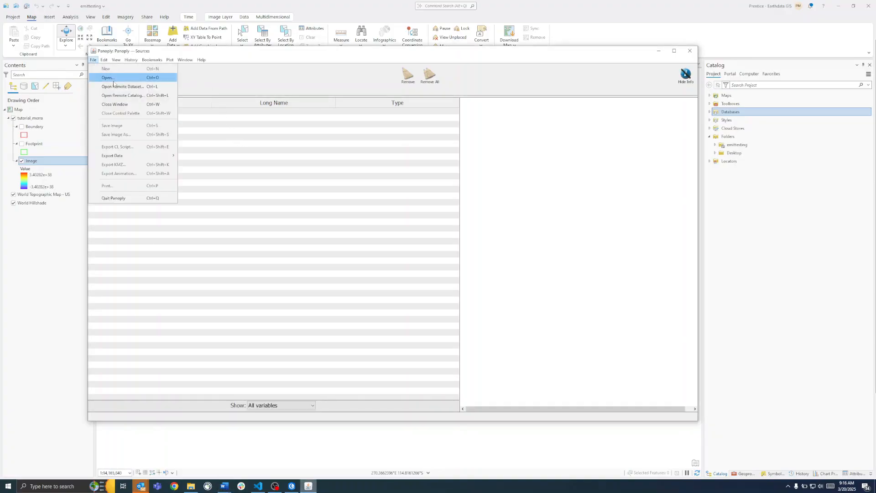
{"action": "left_click", "coordinate": [113, 80]}
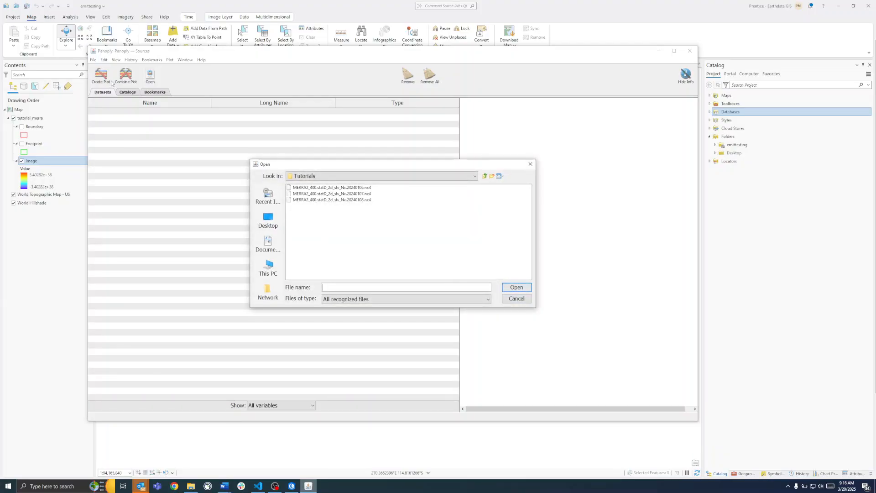
{"action": "left_click", "coordinate": [303, 188]}
{"action": "left_click", "coordinate": [511, 288]}
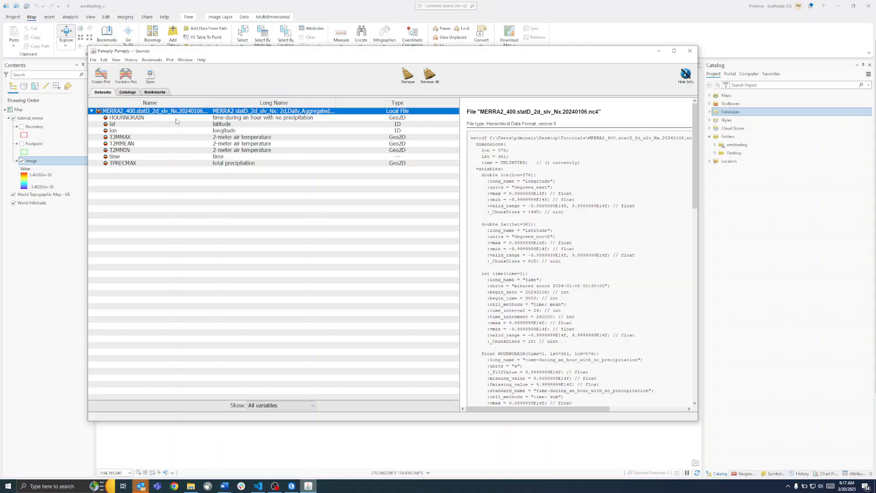
Step: Inspect the details of the dataset's time, TPRECMAX and lon variables
{"action": "left_click", "coordinate": [120, 157]}
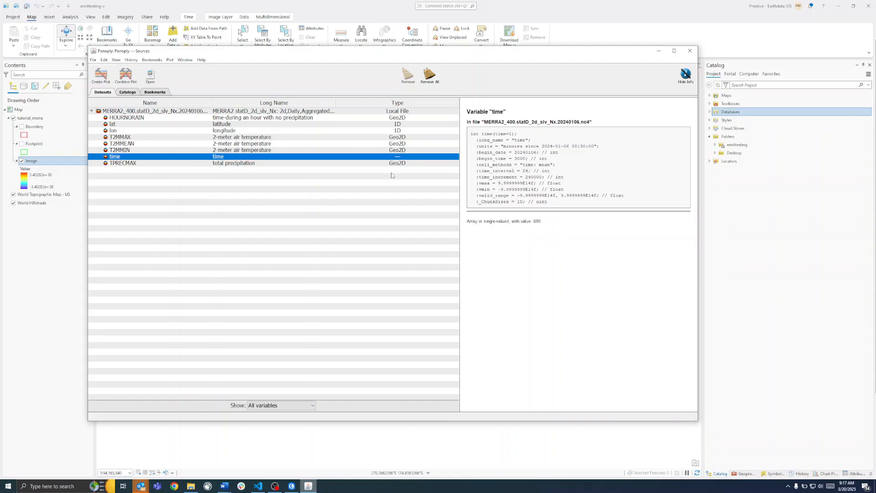
{"action": "left_click", "coordinate": [402, 165]}
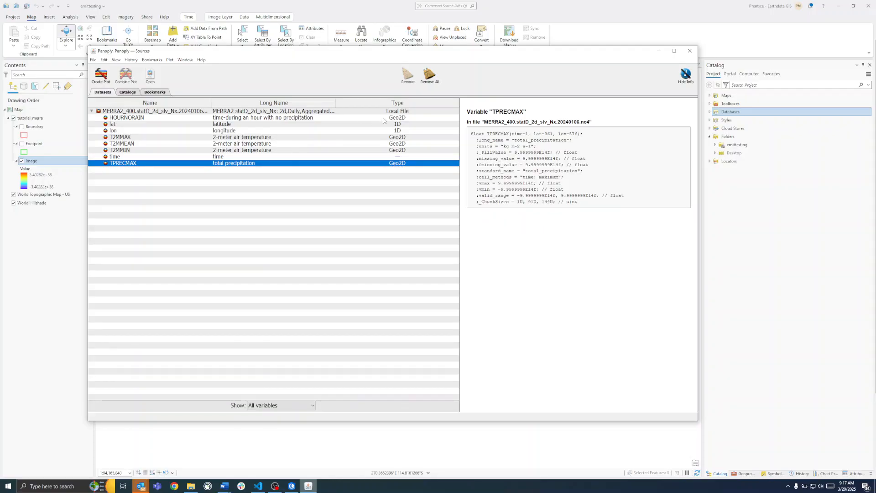
{"action": "left_click", "coordinate": [353, 131]}
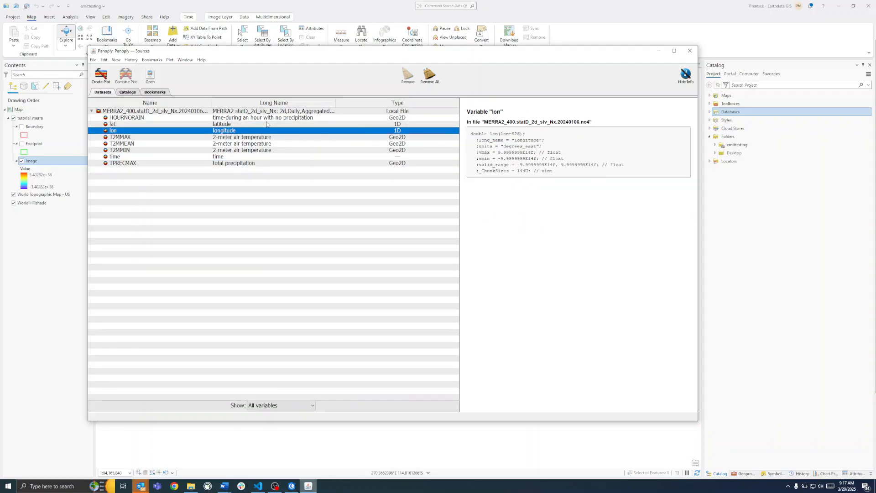
Step: Examine the whole file's metadata, from its dimensions and time variable through to the global attributes
{"action": "left_click", "coordinate": [262, 112]}
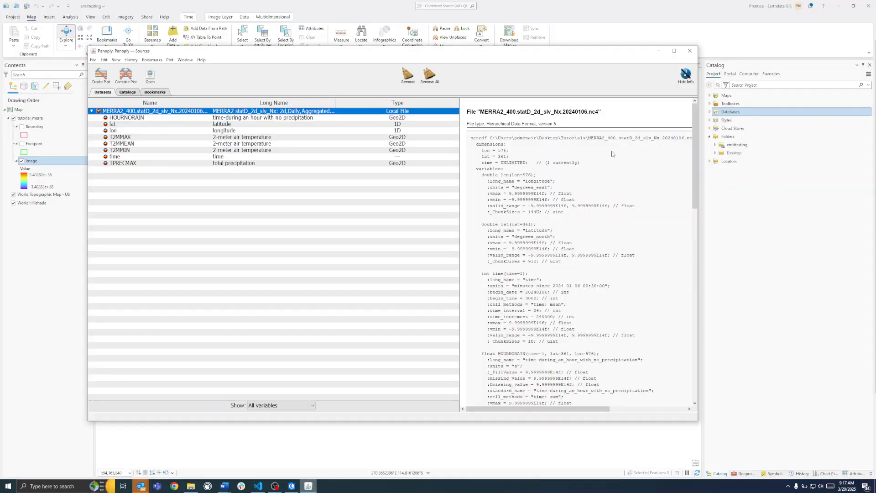
{"action": "left_click_drag", "start_coordinate": [592, 406], "coordinate": [604, 409]}
{"action": "left_click", "coordinate": [581, 342]}
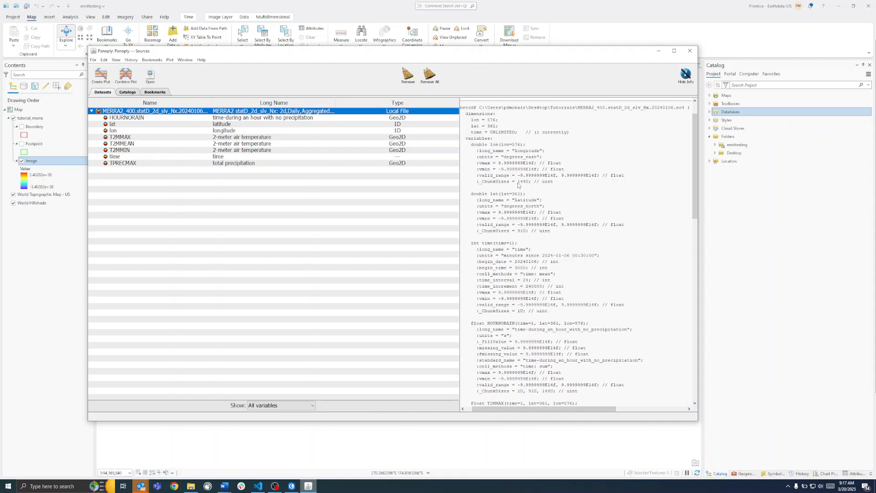
{"action": "scroll", "coordinate": [491, 130], "scroll_direction": "up", "scroll_amount": 2}
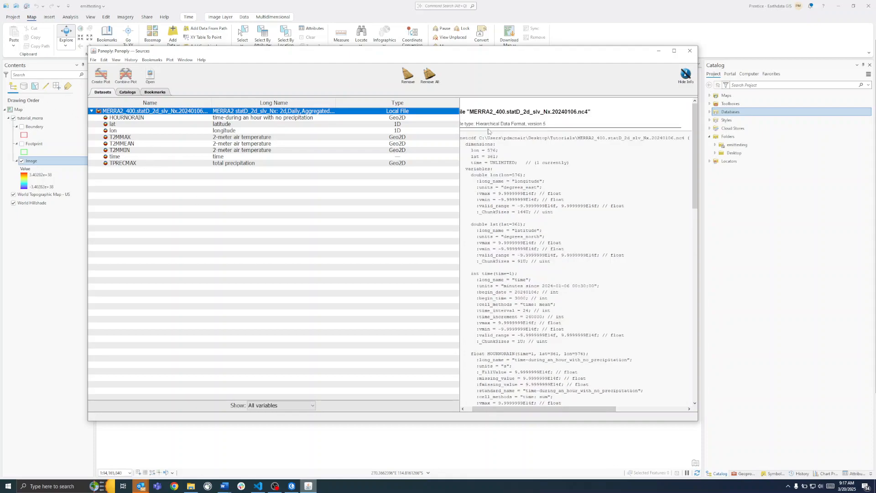
{"action": "left_click_drag", "start_coordinate": [471, 145], "coordinate": [489, 147]}
{"action": "left_click", "coordinate": [400, 157]}
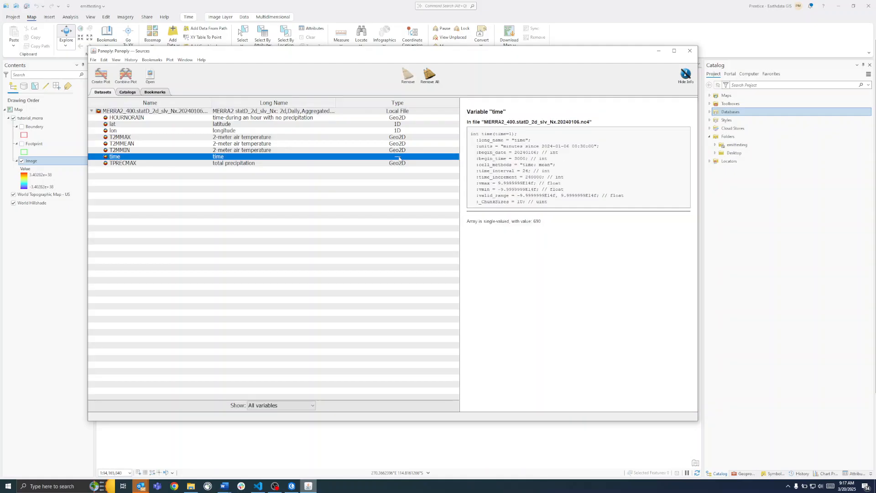
{"action": "left_click", "coordinate": [272, 111]}
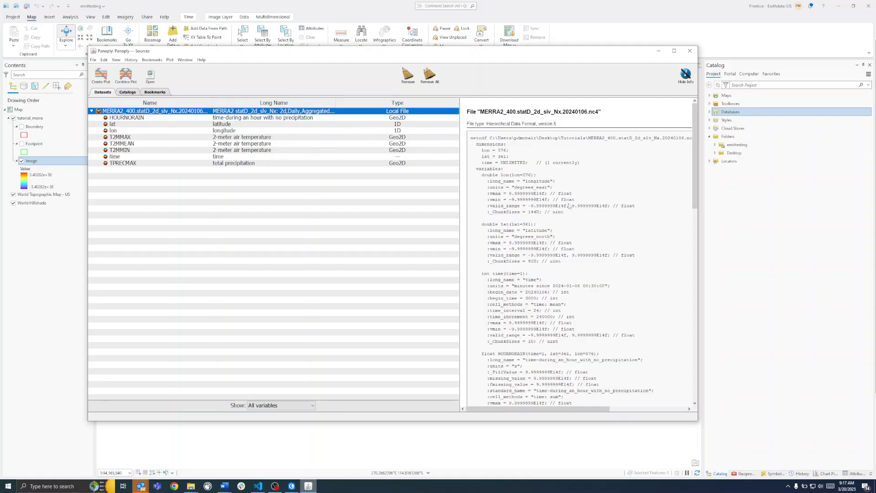
{"action": "scroll", "coordinate": [559, 212], "scroll_direction": "down", "scroll_amount": 15}
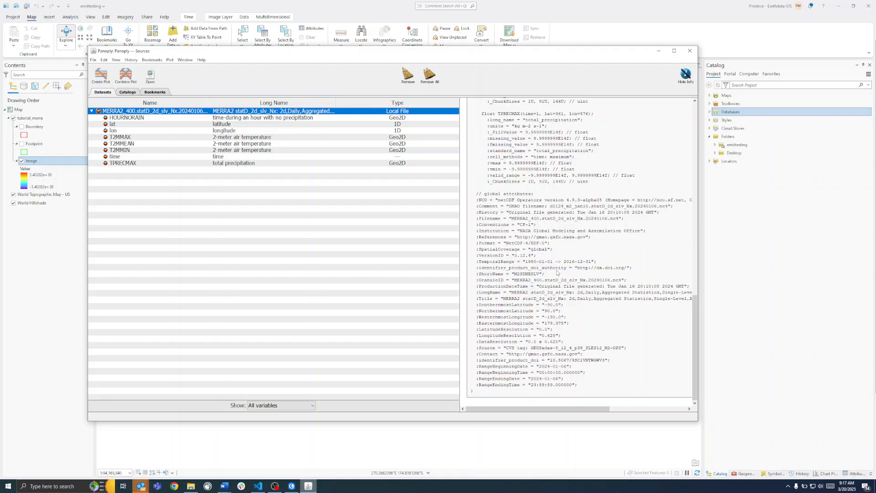
Step: Close Panoply to return to ArcGIS Pro and hide the tutorial_merra mosaic layer on the map
{"action": "left_click", "coordinate": [689, 51]}
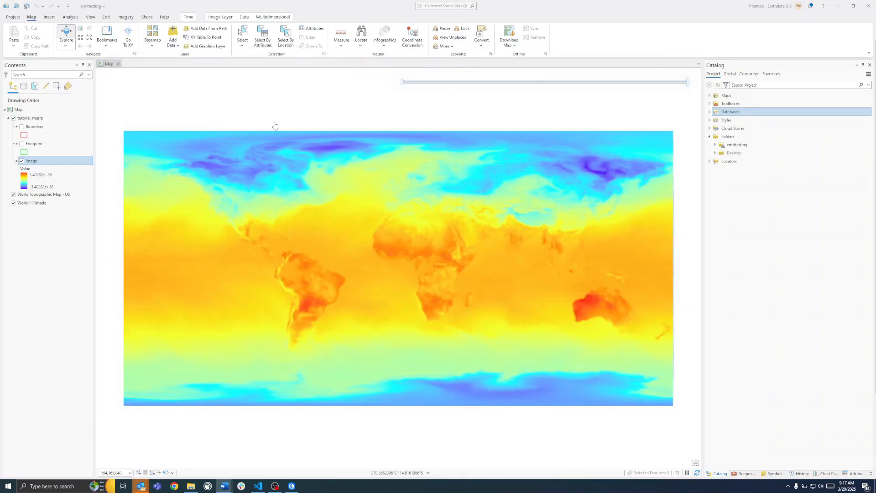
{"action": "left_click", "coordinate": [13, 118]}
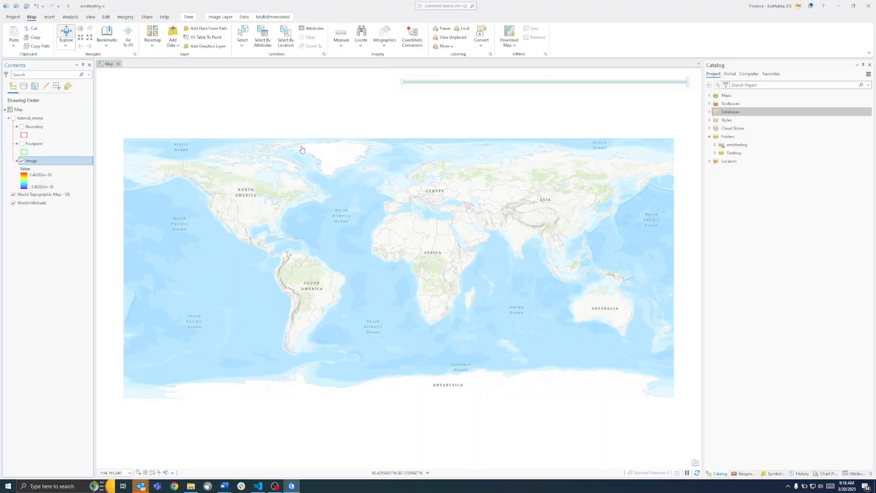
Step: Create a new file geodatabase in the project's Desktop folder
{"action": "left_click", "coordinate": [715, 154]}
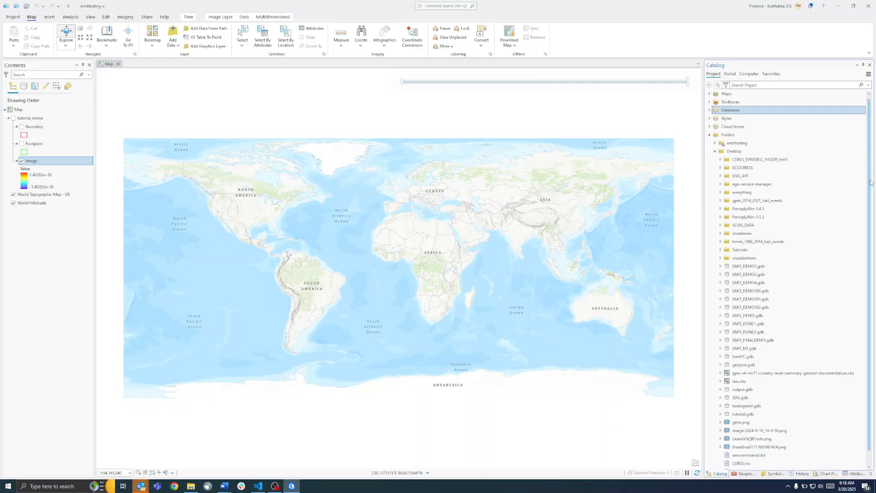
{"action": "left_click_drag", "start_coordinate": [869, 179], "coordinate": [869, 183]}
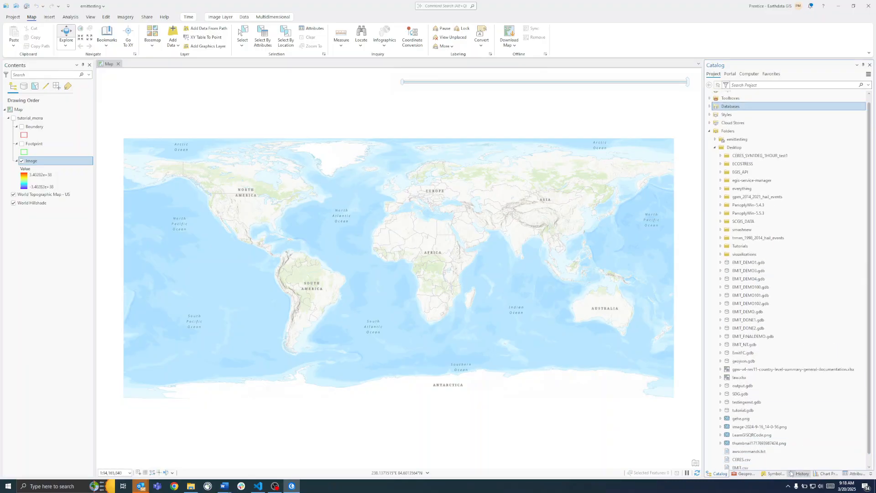
{"action": "right_click", "coordinate": [733, 148]}
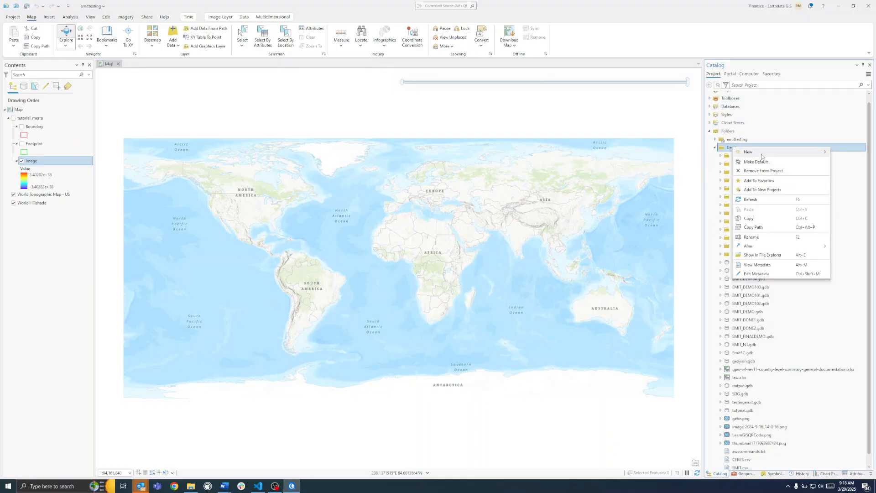
{"action": "mouse_move", "coordinate": [758, 152]}
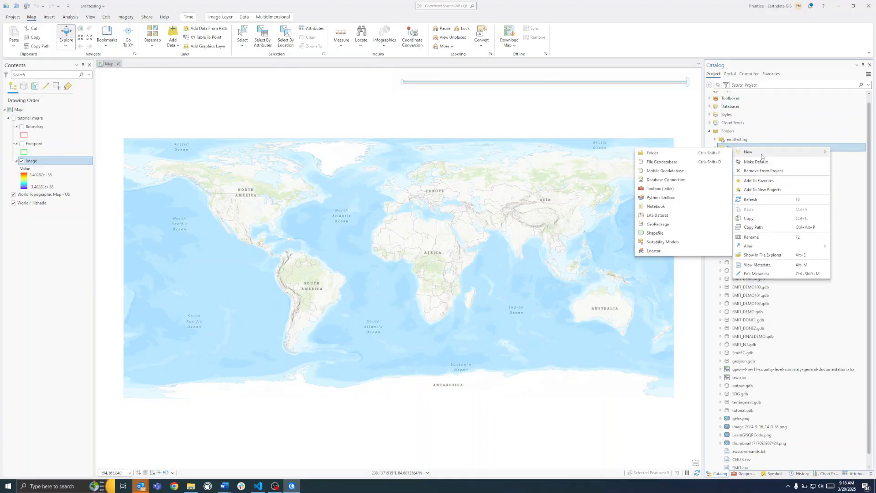
{"action": "left_click", "coordinate": [664, 162]}
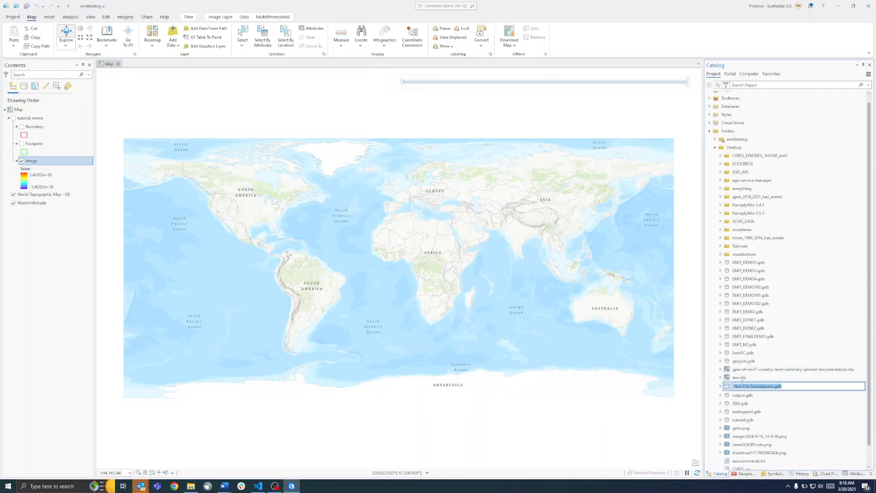
Step: Start creating a mosaic dataset in tutorial.gdb and name it merra2_tutorial
{"action": "left_click", "coordinate": [721, 420]}
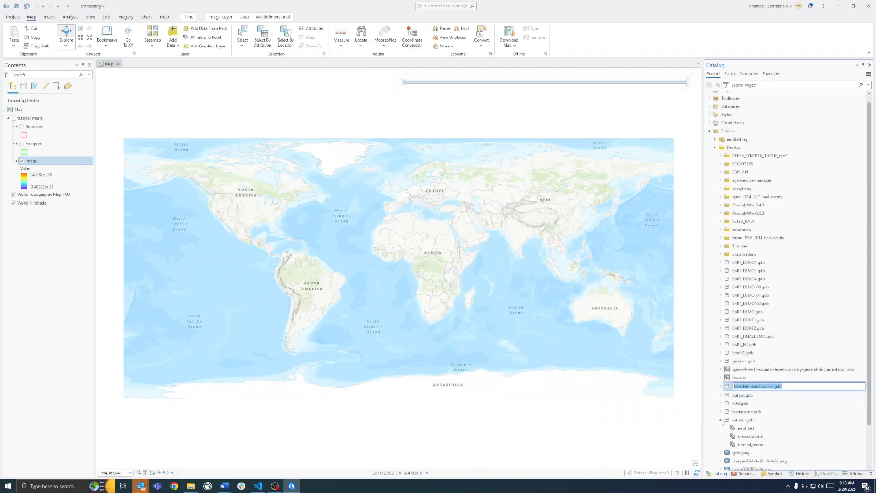
{"action": "left_click", "coordinate": [747, 445]}
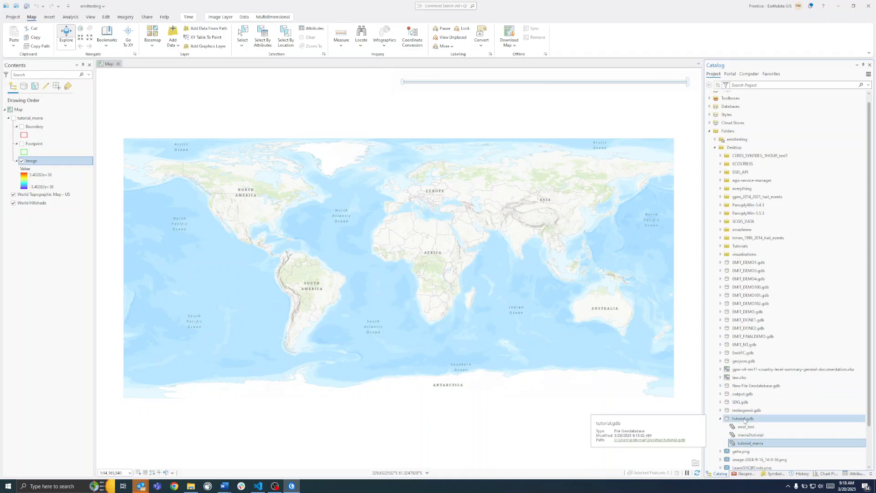
{"action": "right_click", "coordinate": [745, 418]}
{"action": "mouse_move", "coordinate": [759, 229]}
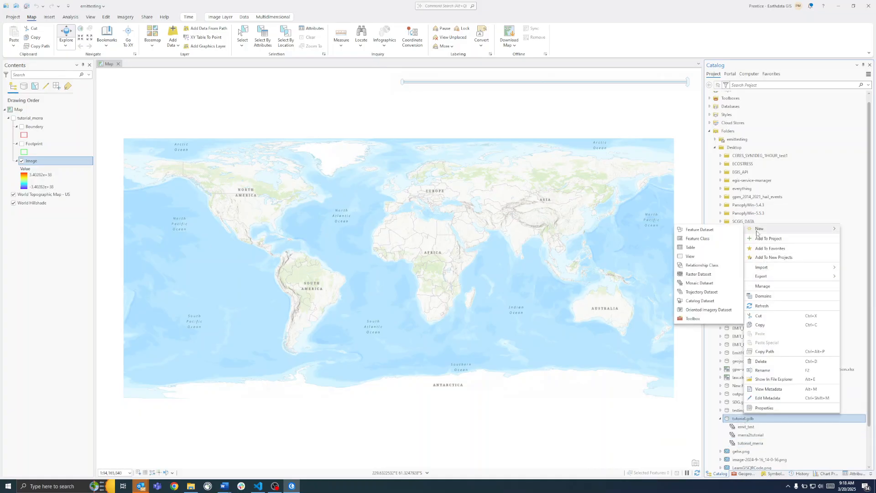
{"action": "left_click", "coordinate": [697, 285]}
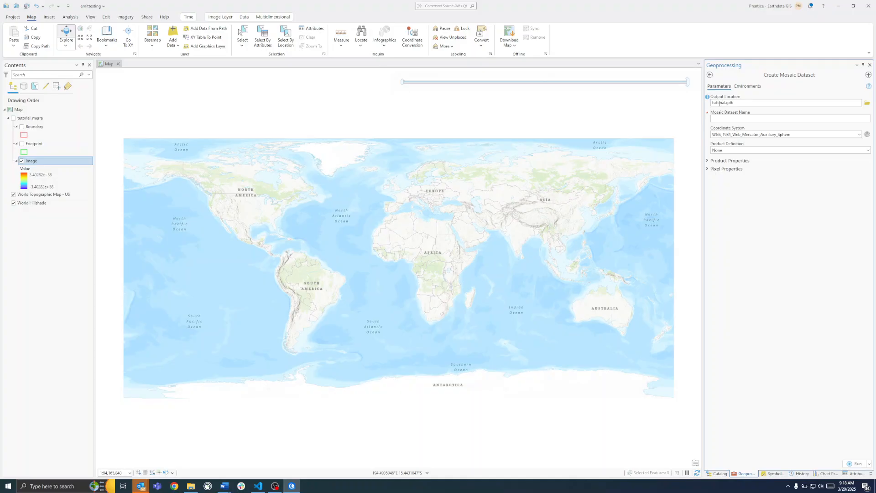
{"action": "left_click", "coordinate": [742, 118]}
Step: Set the new mosaic dataset's coordinate system to WGS 1984 and expand its product and pixel properties
{"action": "left_click", "coordinate": [866, 136]}
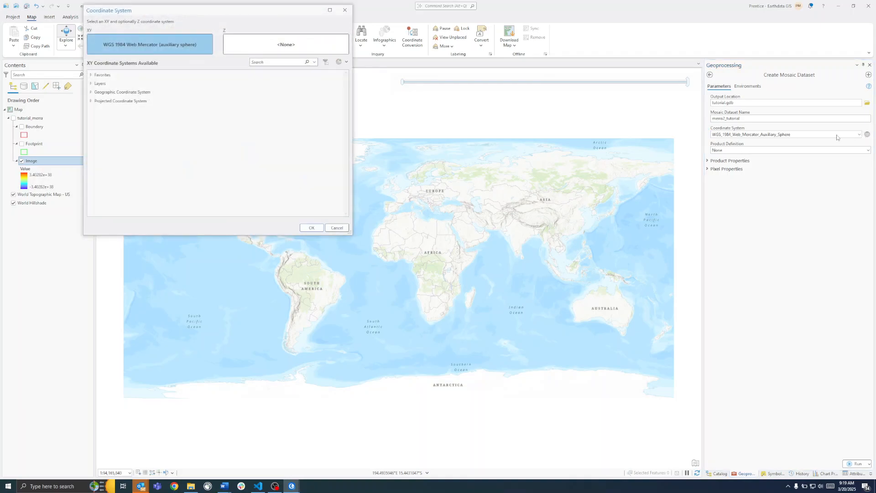
{"action": "left_click", "coordinate": [117, 93]}
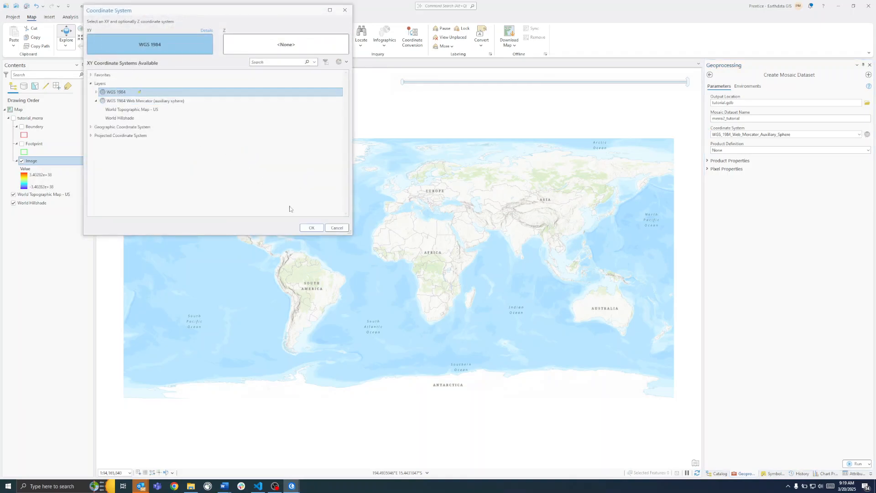
{"action": "left_click", "coordinate": [312, 229]}
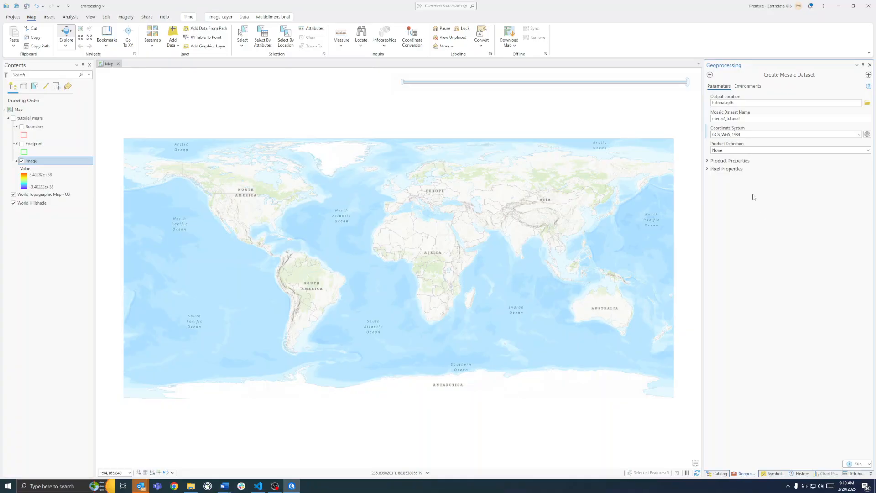
{"action": "left_click", "coordinate": [708, 169]}
{"action": "left_click", "coordinate": [708, 161]}
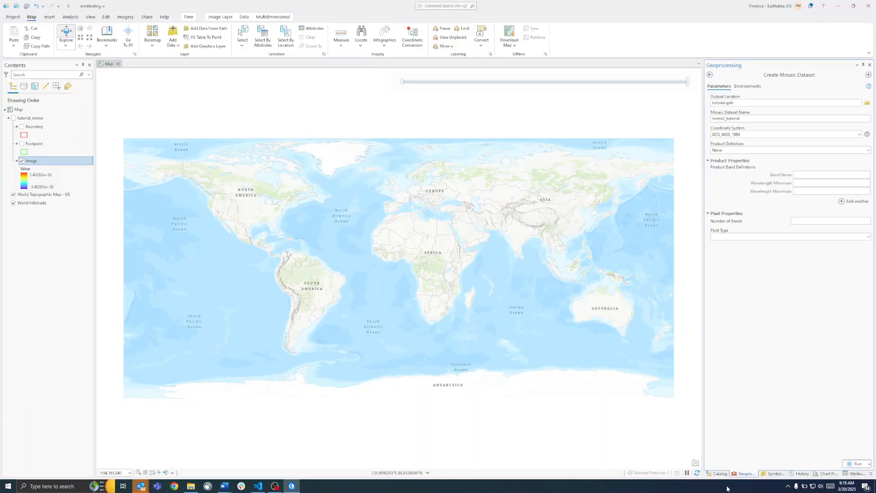
Step: Try to launch Add Rasters for the tutorial_merra mosaic dataset directly from tutorial.gdb
{"action": "left_click", "coordinate": [720, 474]}
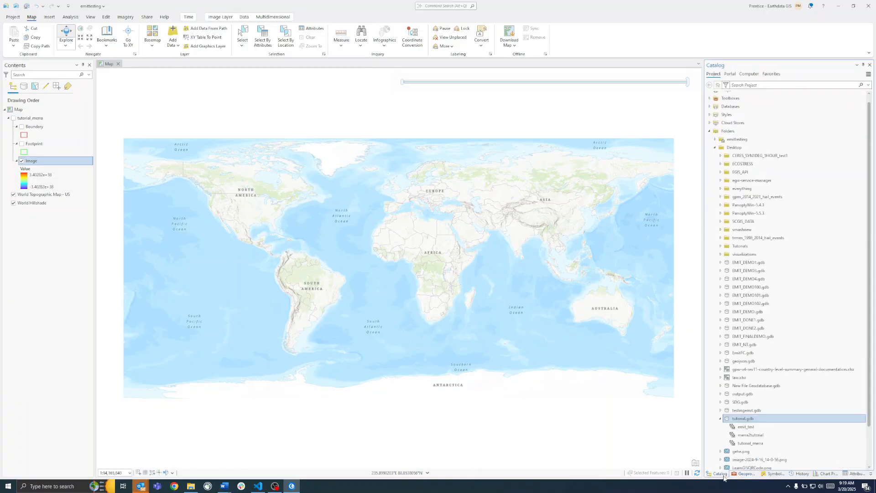
{"action": "left_click", "coordinate": [740, 445]}
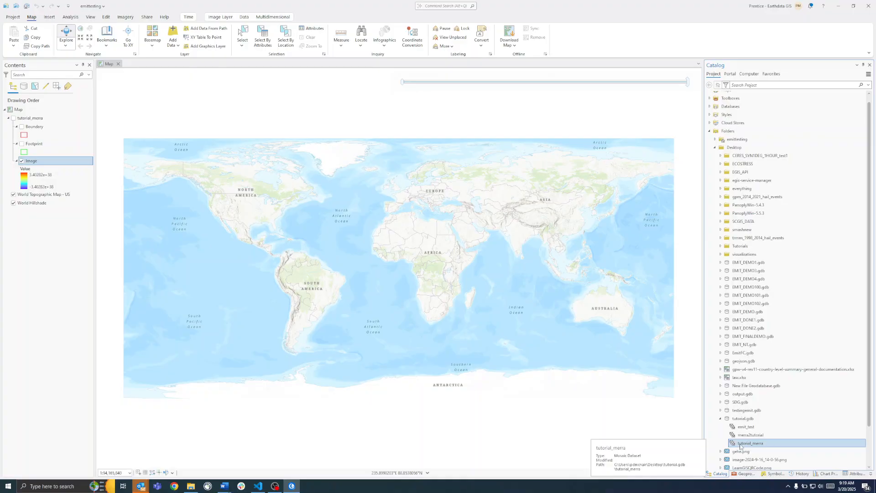
{"action": "right_click", "coordinate": [740, 446]}
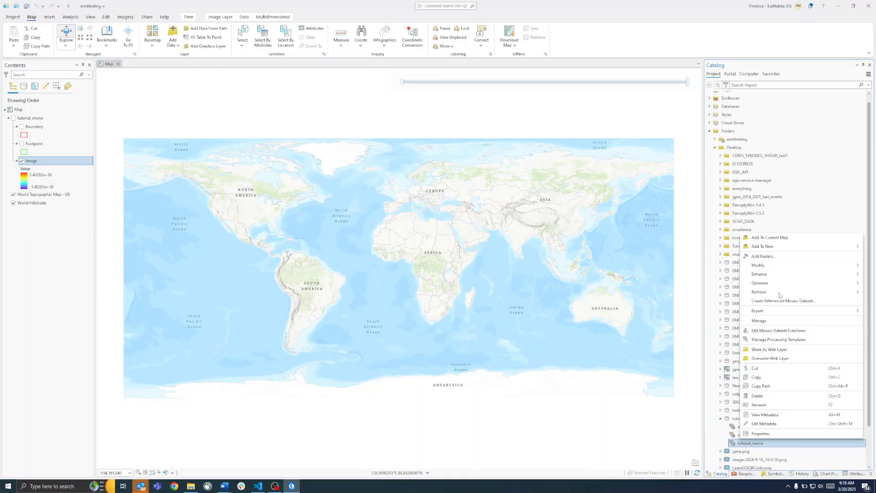
{"action": "left_click", "coordinate": [766, 257]}
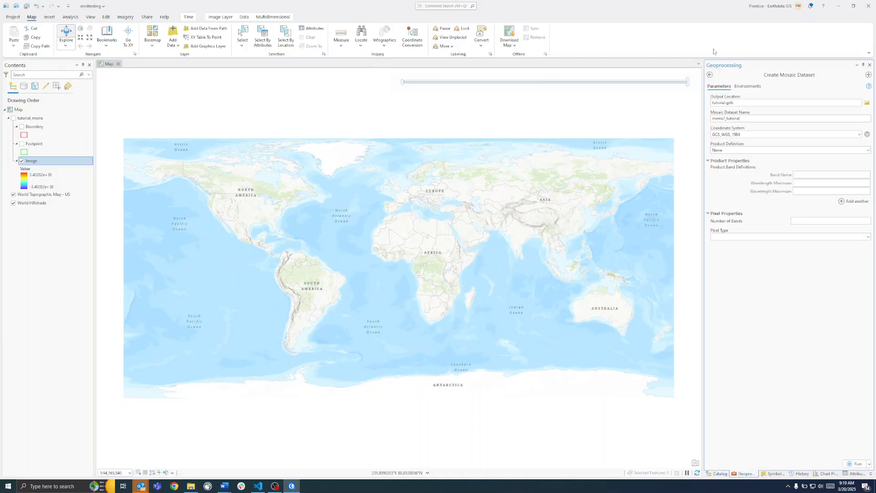
Step: Leave the Create Mosaic Dataset tool, search geoprocessing tools for "add rasters" and open Add Rasters To Mosaic Dataset
{"action": "left_click", "coordinate": [710, 75]}
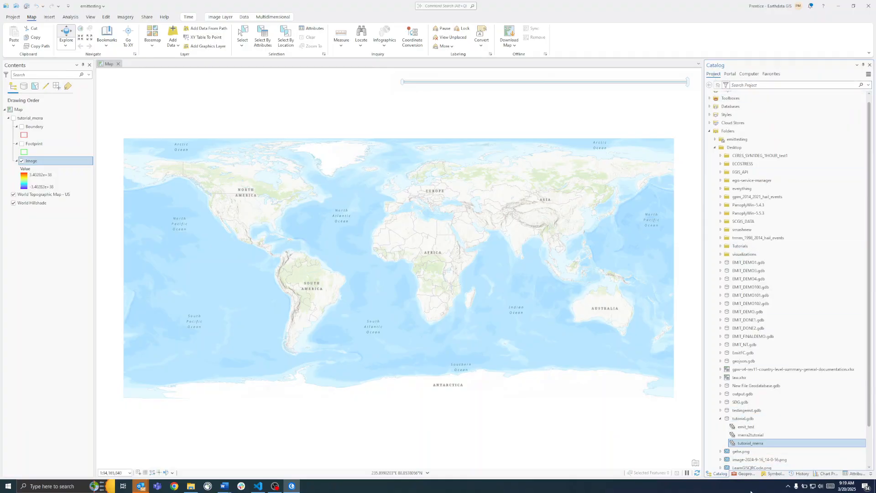
{"action": "left_click", "coordinate": [745, 474]}
{"action": "left_click", "coordinate": [739, 75]}
{"action": "type", "text": "add rasters"}
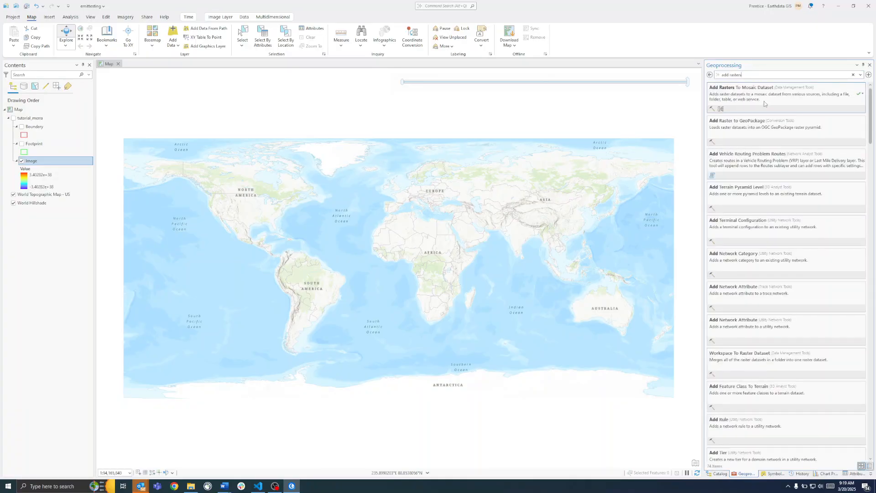
{"action": "left_click", "coordinate": [764, 101]}
Step: Use the tutorial_merra mosaic dataset as the target for adding rasters and set the raster type to NetCDF
{"action": "left_click", "coordinate": [860, 112]}
{"action": "left_click", "coordinate": [799, 122]}
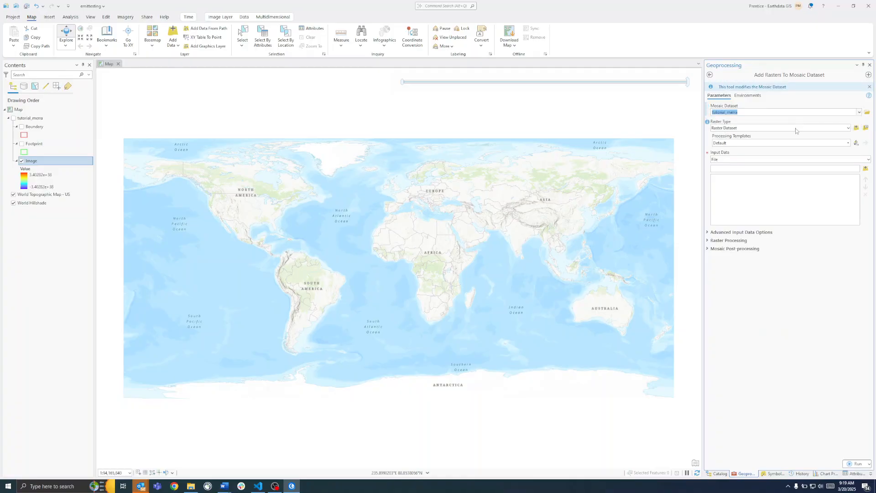
{"action": "left_click", "coordinate": [849, 129]}
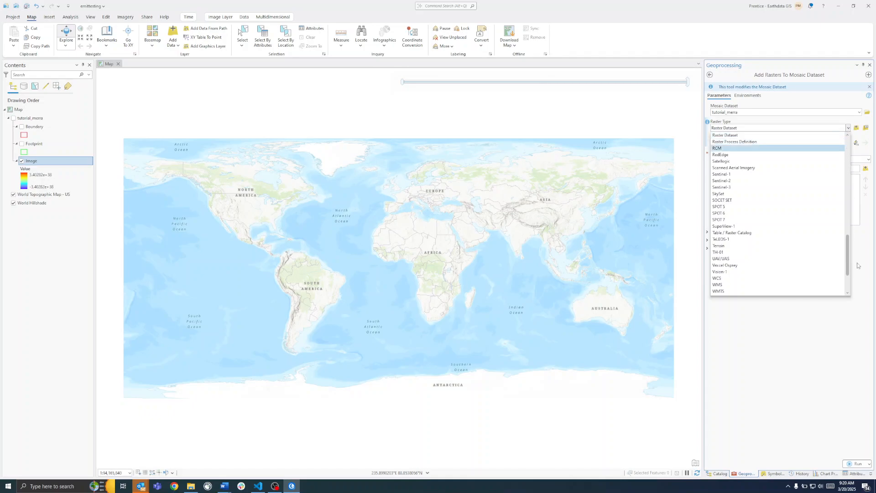
{"action": "left_click_drag", "start_coordinate": [848, 263], "coordinate": [844, 228]}
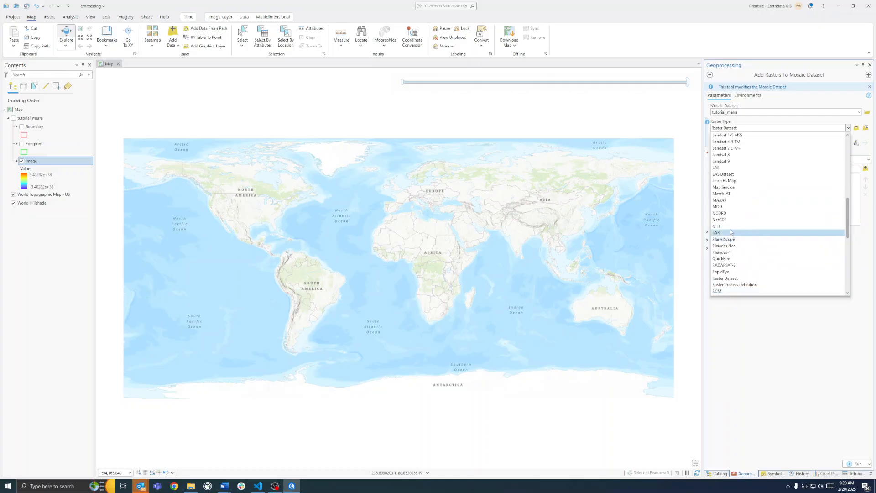
{"action": "left_click", "coordinate": [724, 221]}
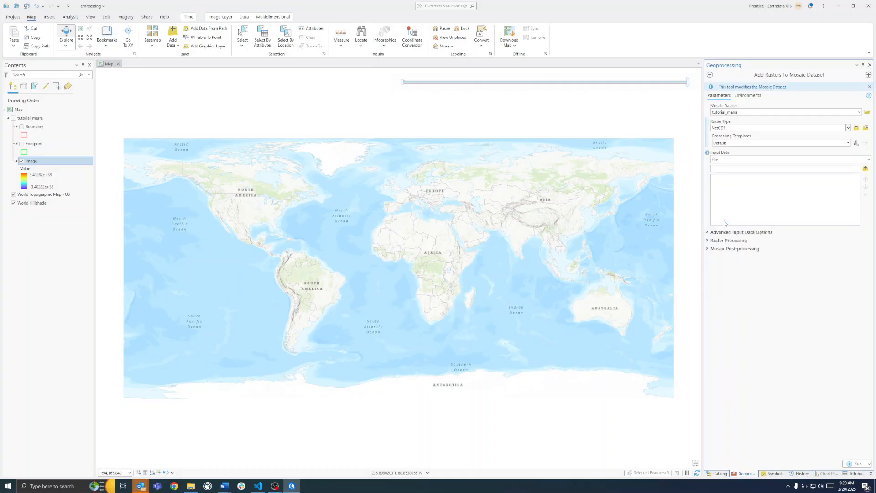
Step: Keep File as the input data source and browse to the Tutorials folder on the Desktop
{"action": "left_click", "coordinate": [868, 160]}
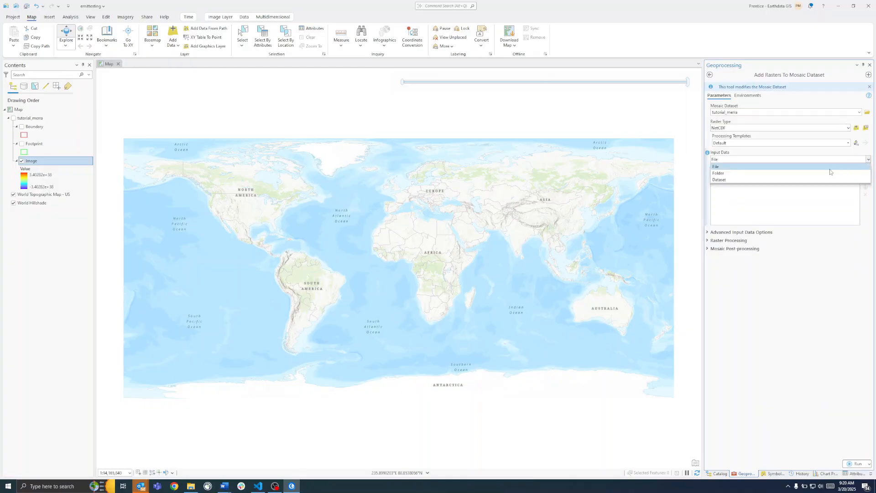
{"action": "left_click", "coordinate": [840, 197]}
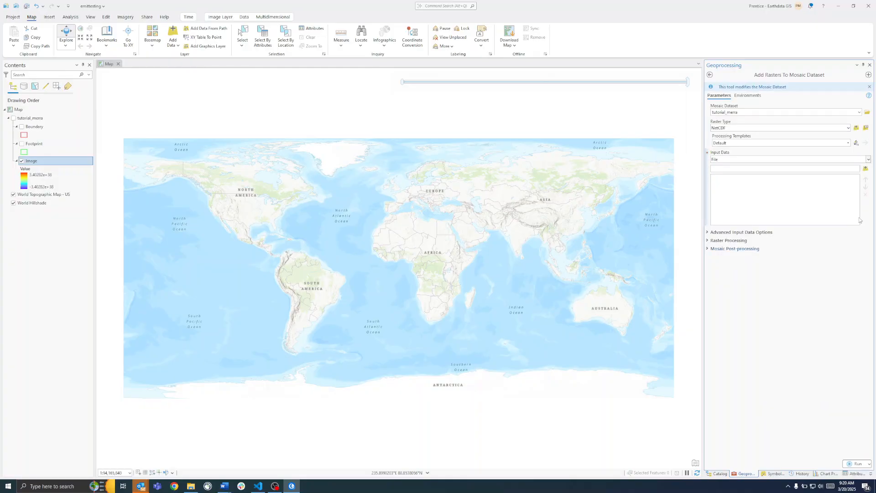
{"action": "left_click", "coordinate": [865, 169]}
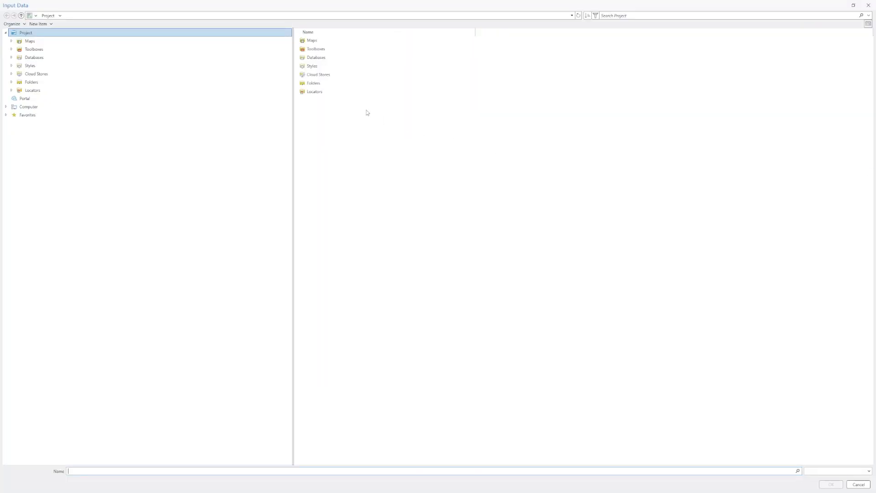
{"action": "left_click", "coordinate": [317, 84]}
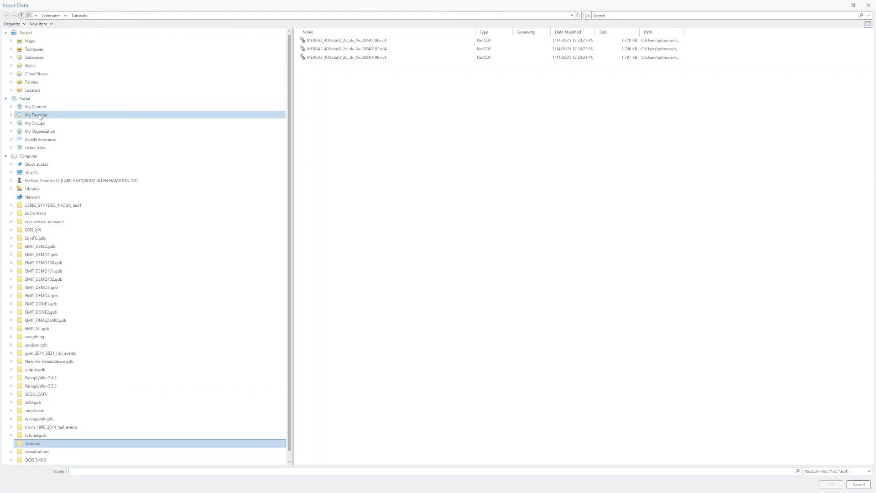
{"action": "left_click", "coordinate": [43, 181]}
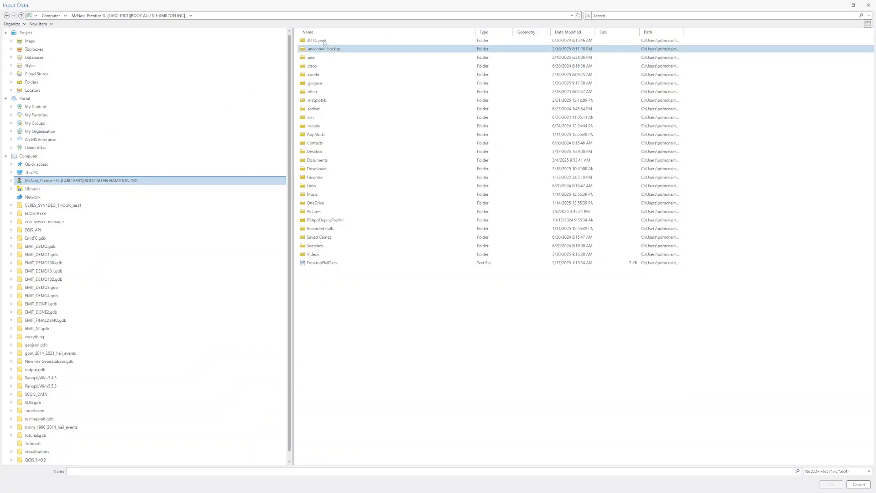
{"action": "left_click", "coordinate": [314, 153]}
{"action": "double_click", "coordinate": [315, 153]}
{"action": "left_click", "coordinate": [315, 135]}
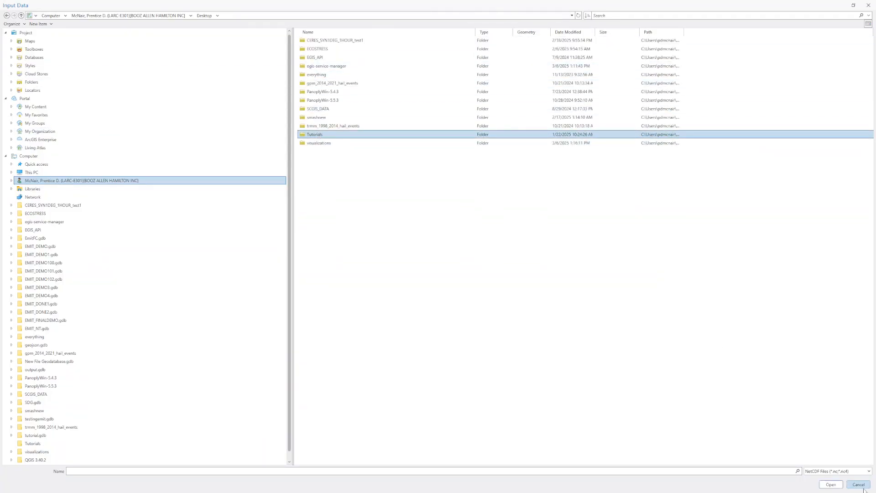
{"action": "double_click", "coordinate": [311, 135]}
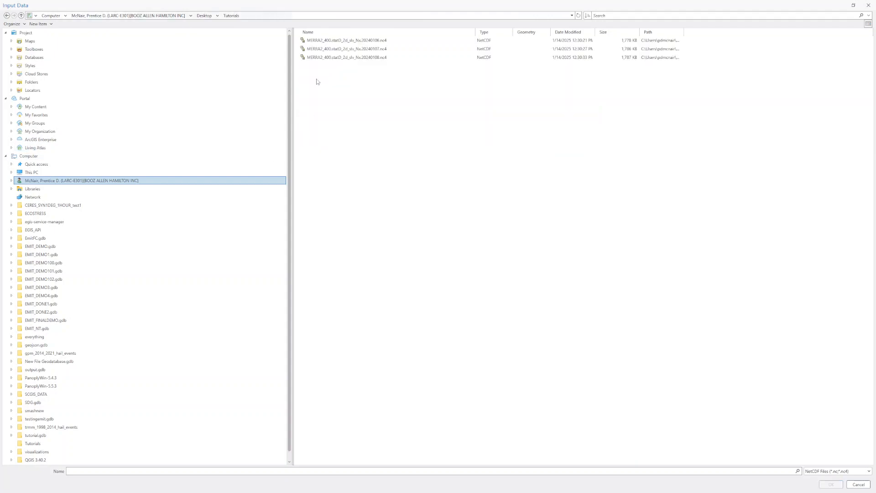
Step: Add the three MERRA2_400.statD_2d_slv_Nx NetCDF files dated 20240106, 20240107 and 20240108 as input data
{"action": "left_click", "coordinate": [330, 42]}
{"action": "key", "text": "shift+Down"}
{"action": "key", "text": "shift+Down"}
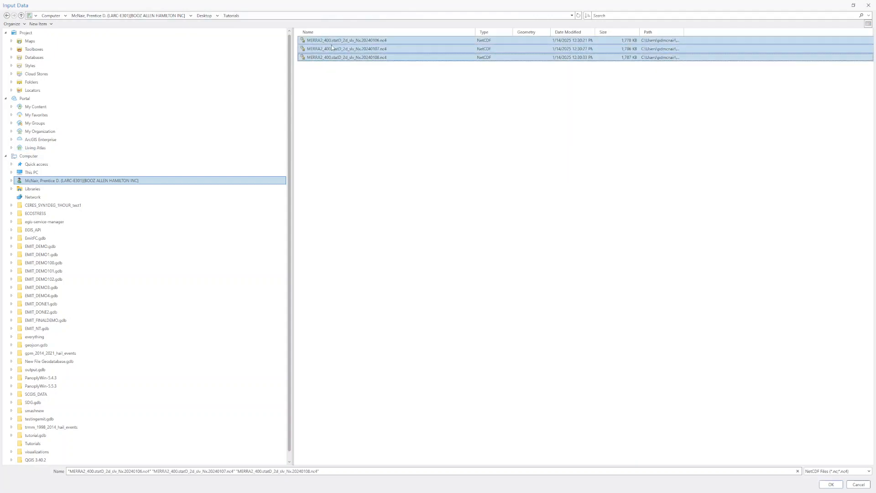
{"action": "left_click", "coordinate": [831, 485]}
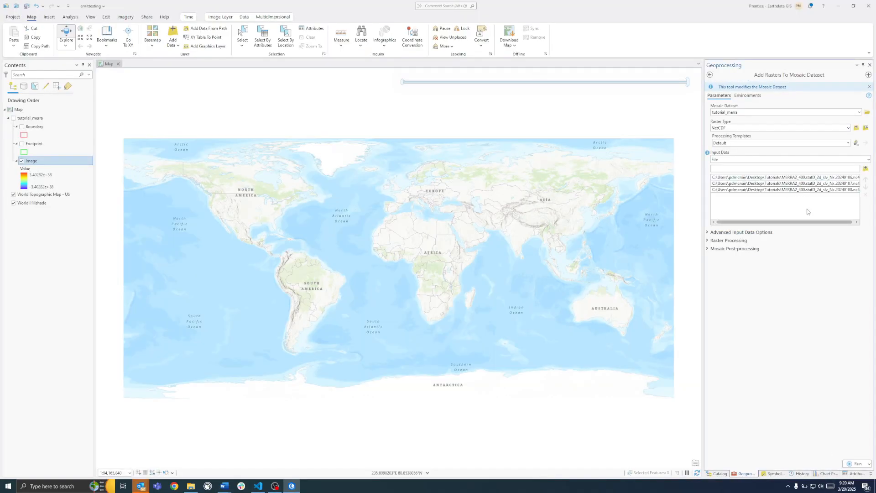
Step: Review the advanced input data, raster processing and mosaic post-processing options, keeping Allow duplicates
{"action": "left_click", "coordinate": [707, 233]}
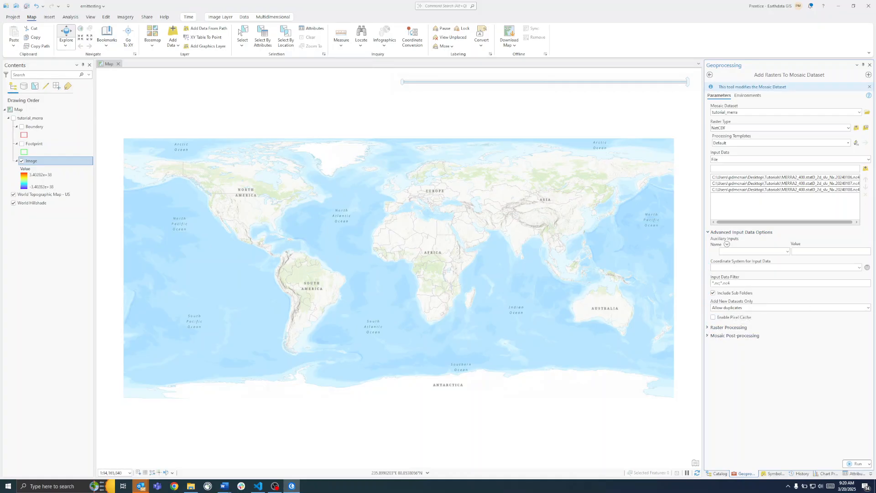
{"action": "left_click", "coordinate": [867, 308]}
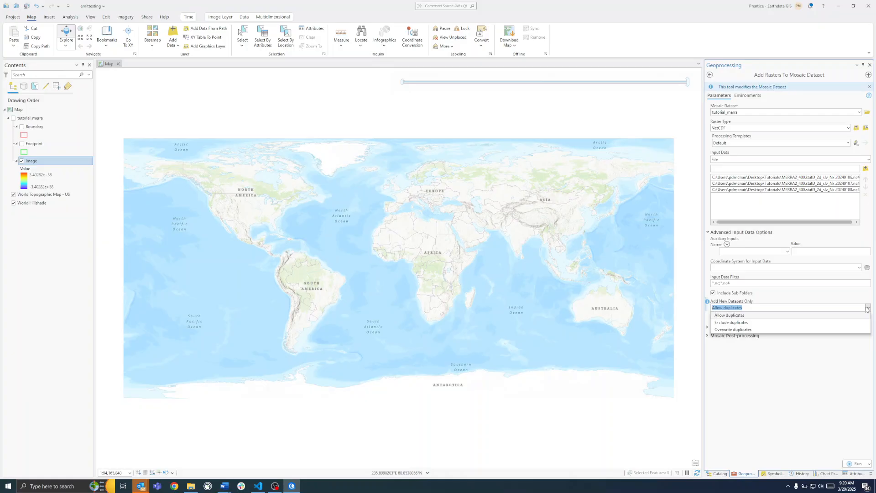
{"action": "left_click", "coordinate": [853, 342]}
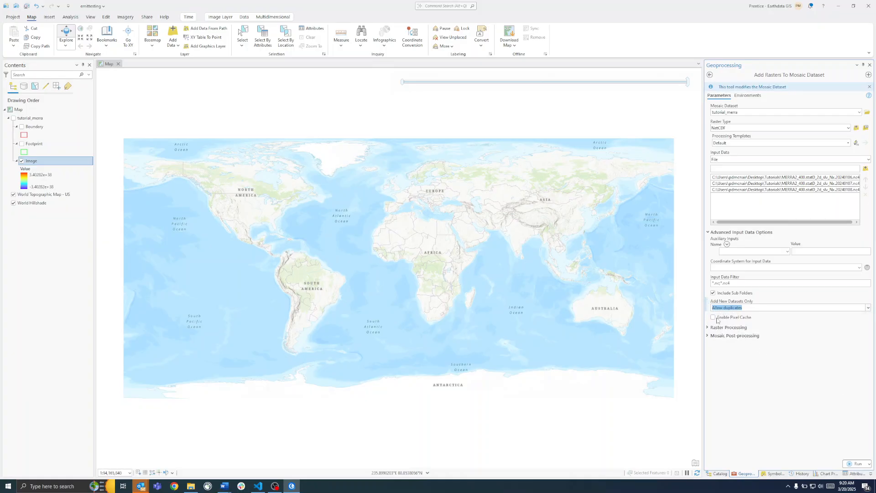
{"action": "mouse_move", "coordinate": [708, 321]}
{"action": "left_click", "coordinate": [708, 329]}
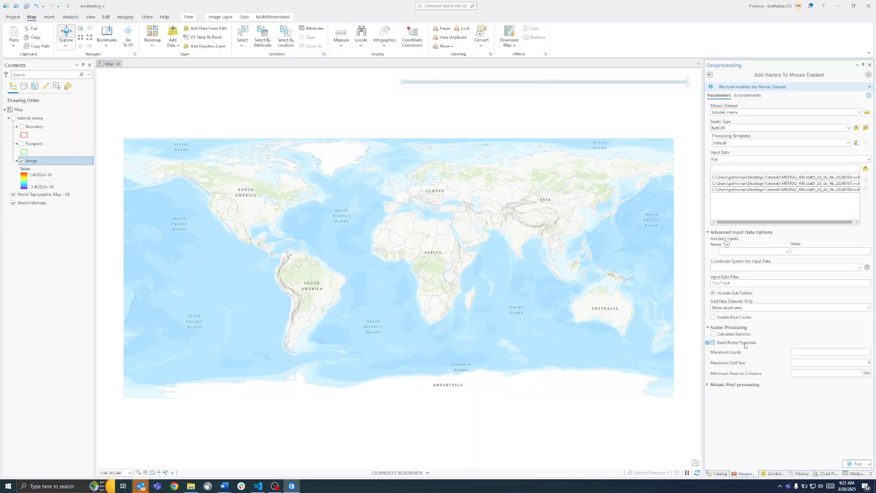
{"action": "left_click", "coordinate": [709, 386]}
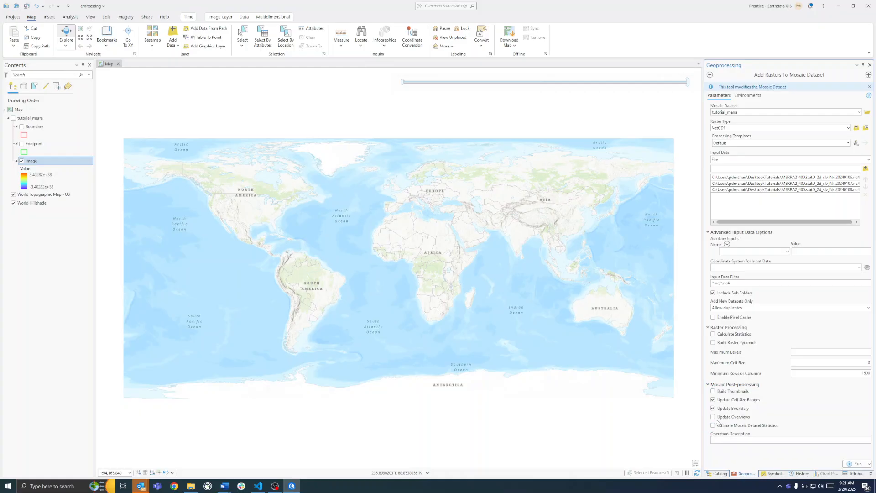
Step: Return to the project catalog, collapse its folders and turn on the tutorial_merra layer in the map
{"action": "left_click", "coordinate": [720, 474]}
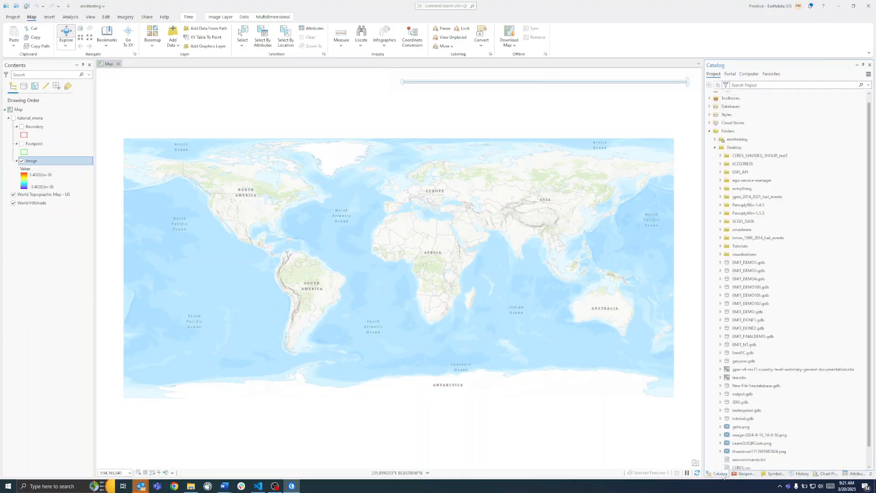
{"action": "left_click", "coordinate": [710, 131]}
{"action": "left_click", "coordinate": [19, 119]}
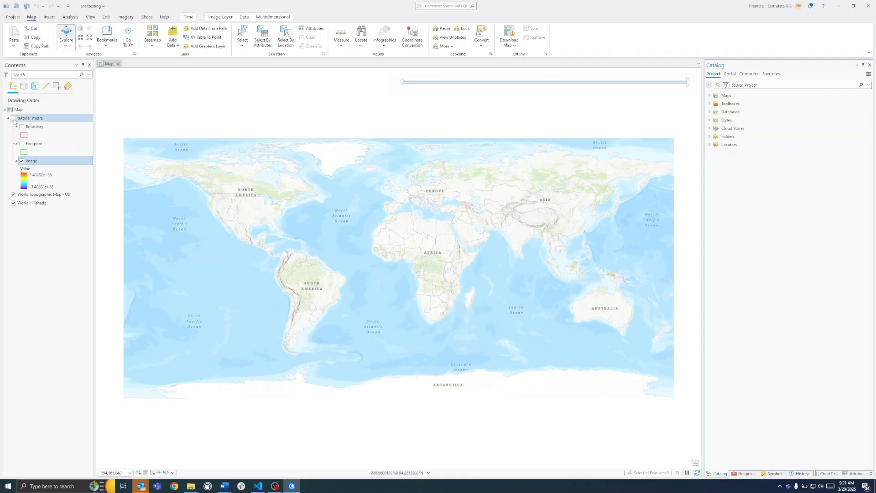
{"action": "left_click", "coordinate": [14, 119]}
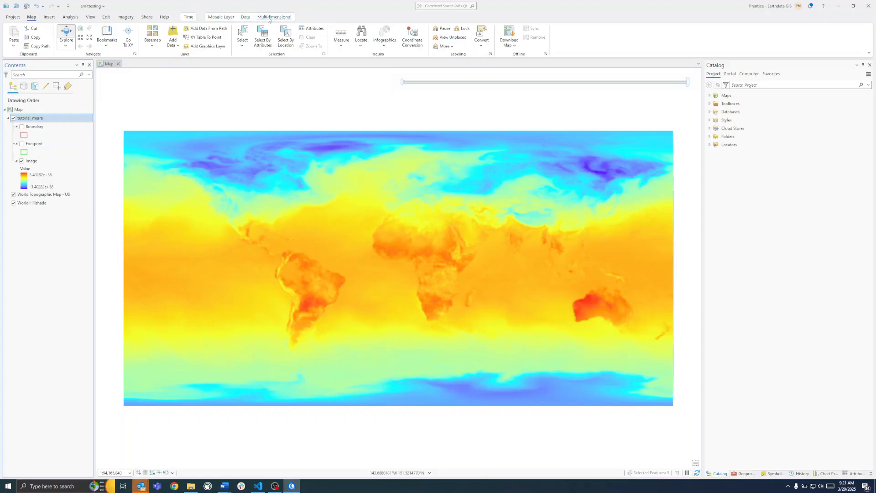
Step: Turn dynamic range adjustment (DRA) off and back on for the tutorial_merra layer
{"action": "left_click", "coordinate": [220, 18]}
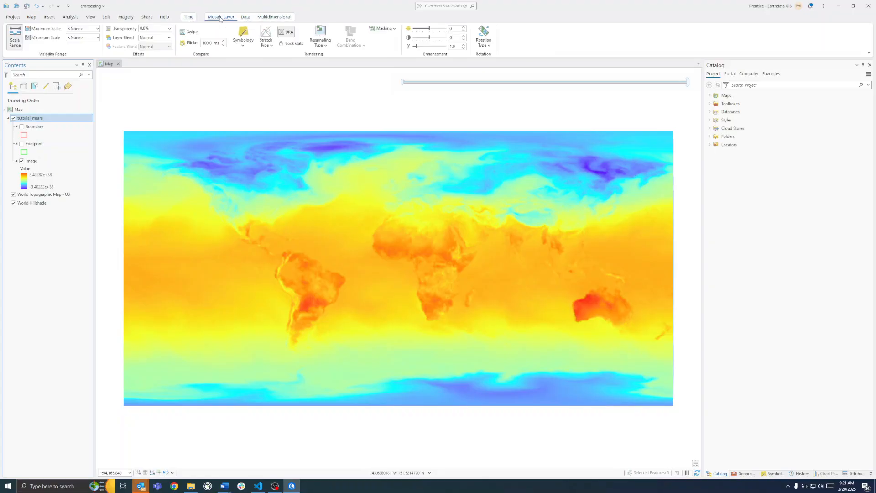
{"action": "left_click", "coordinate": [286, 35]}
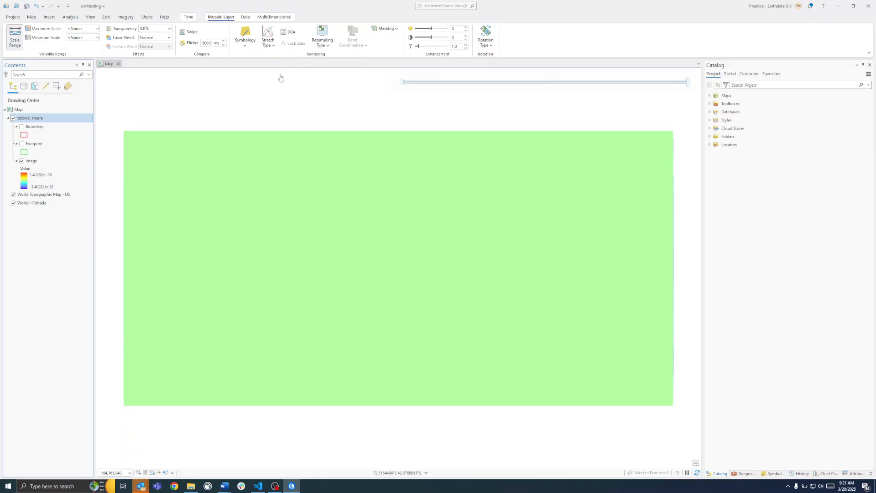
{"action": "left_click", "coordinate": [289, 35]}
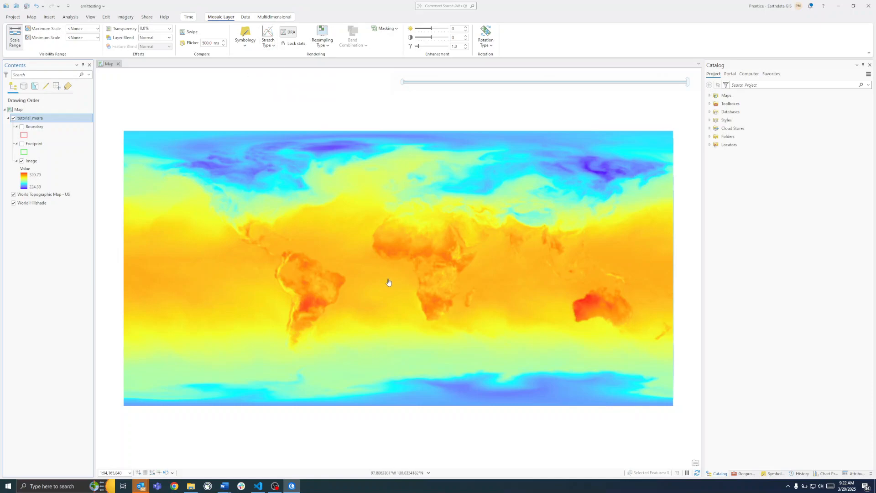
Step: Display the multidimensional variable tprecmax for the tutorial_merra layer
{"action": "left_click", "coordinate": [248, 18]}
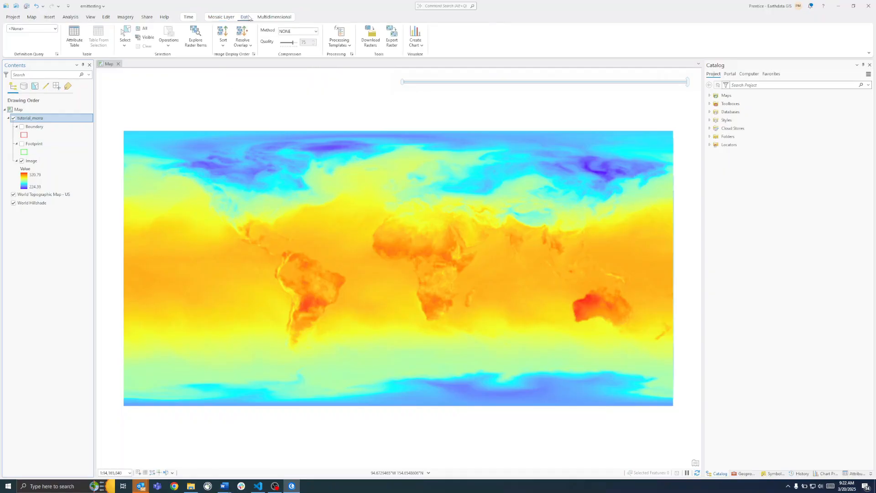
{"action": "left_click", "coordinate": [273, 17]}
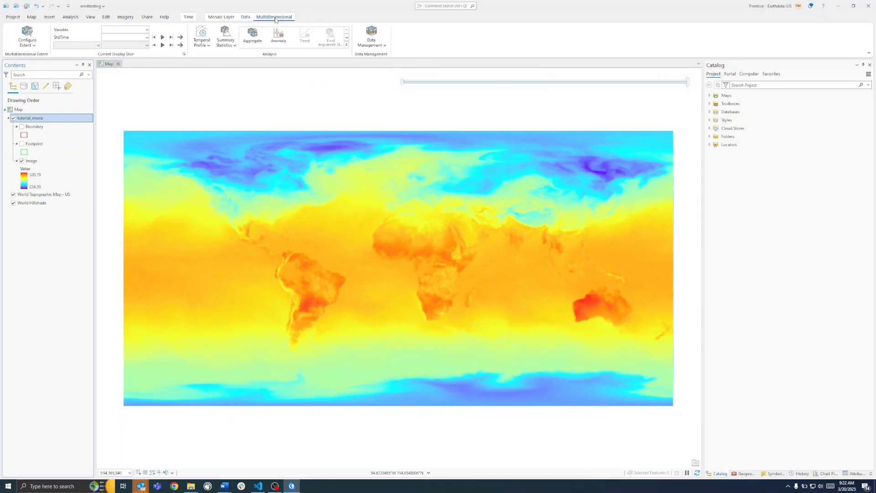
{"action": "left_click", "coordinate": [146, 30]}
{"action": "left_click", "coordinate": [127, 63]}
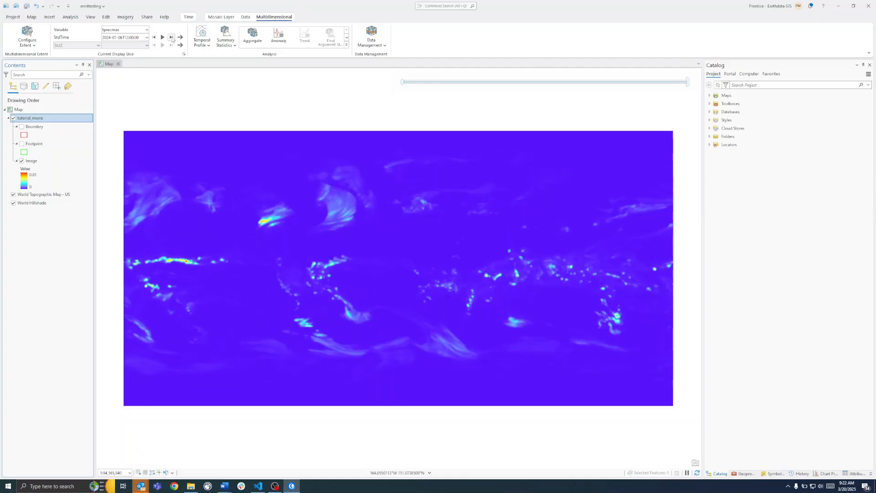
Step: Switch the displayed variable to t2mmin and move backward and forward through its StdTime slices, ending at 2024-01-08T12:00:00
{"action": "left_click", "coordinate": [146, 30]}
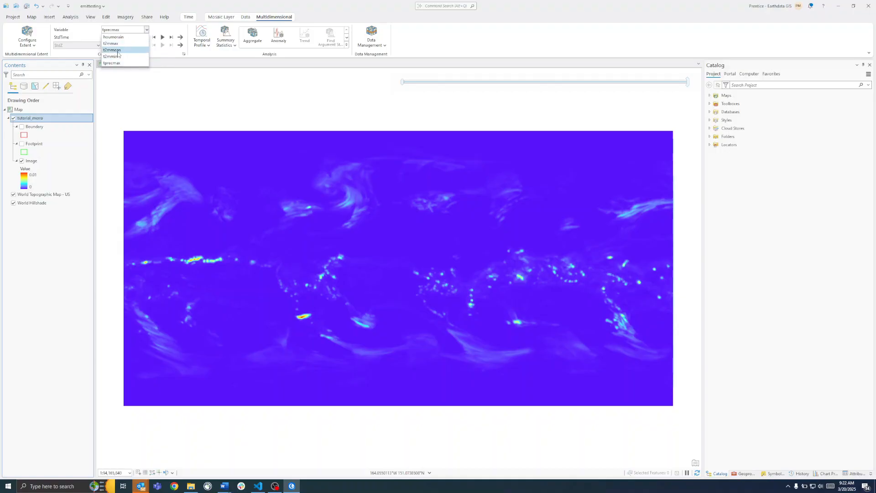
{"action": "left_click", "coordinate": [116, 57]}
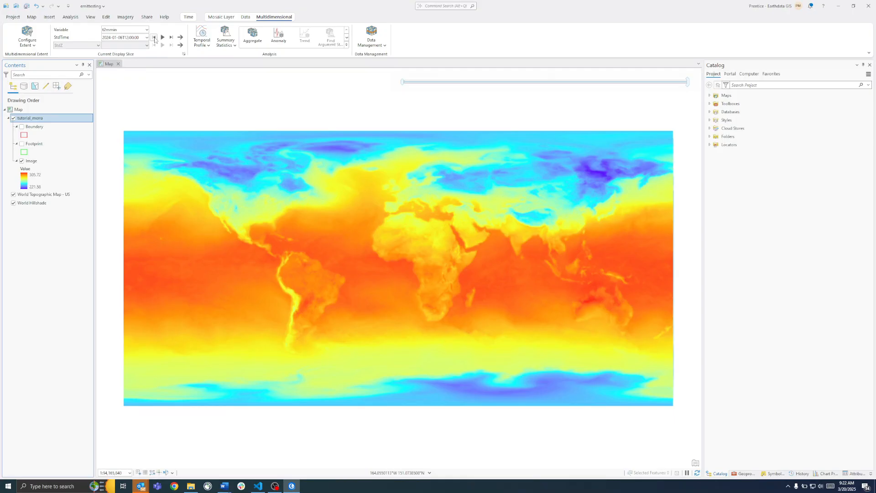
{"action": "left_click", "coordinate": [154, 38]}
{"action": "left_click", "coordinate": [154, 38]}
{"action": "left_click", "coordinate": [171, 38]}
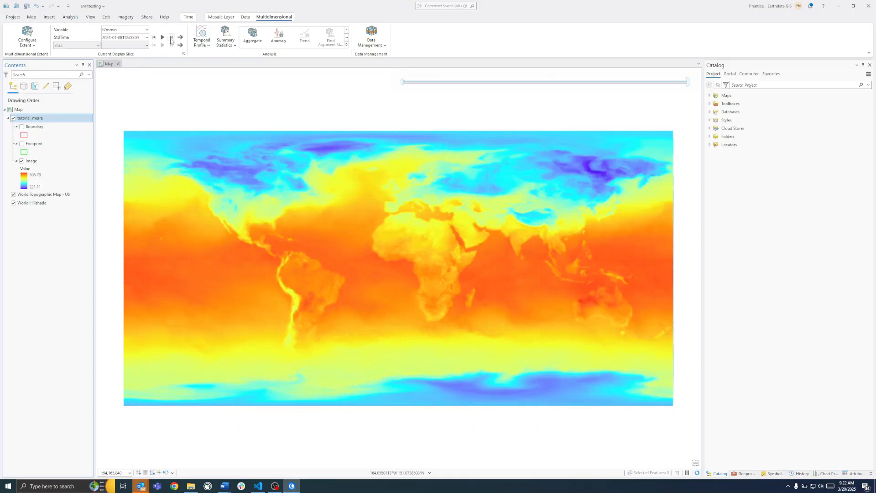
{"action": "left_click", "coordinate": [171, 39]}
Step: Identify a location in South America on the t2mmin image and examine its pop-up attributes
{"action": "left_click", "coordinate": [303, 263]}
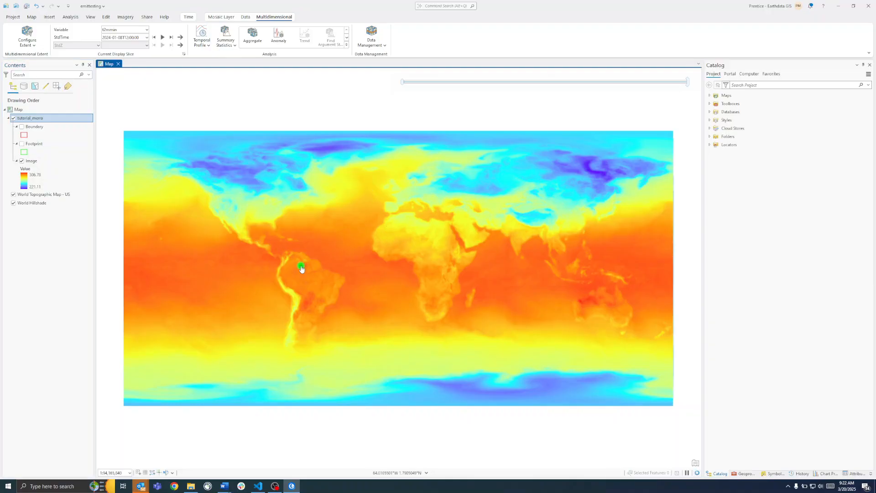
{"action": "left_click", "coordinate": [297, 300]}
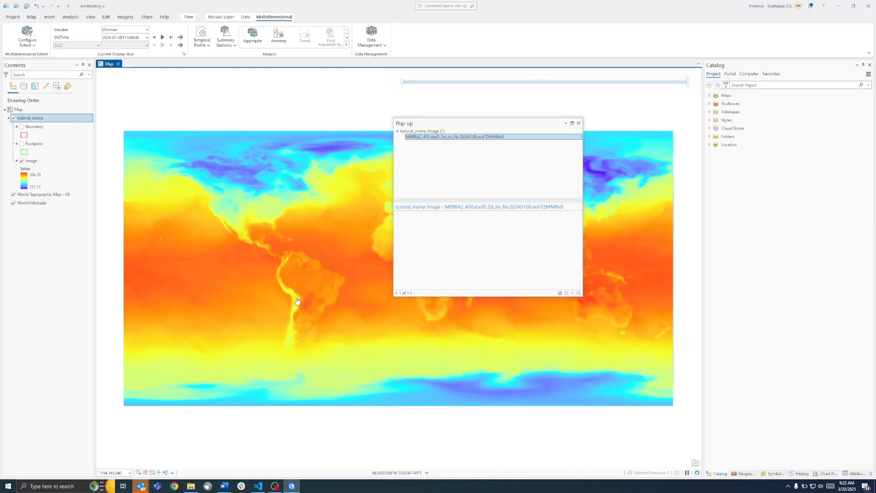
{"action": "left_click", "coordinate": [488, 139]}
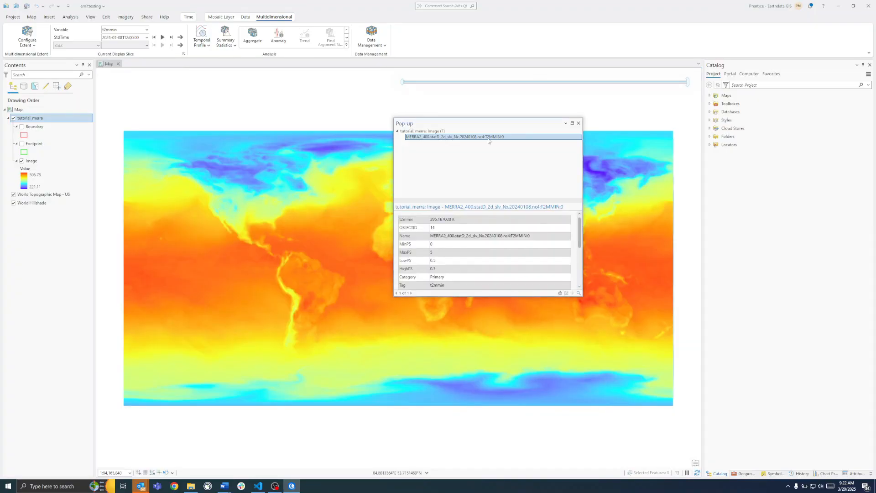
{"action": "scroll", "coordinate": [467, 247], "scroll_direction": "down", "scroll_amount": 5}
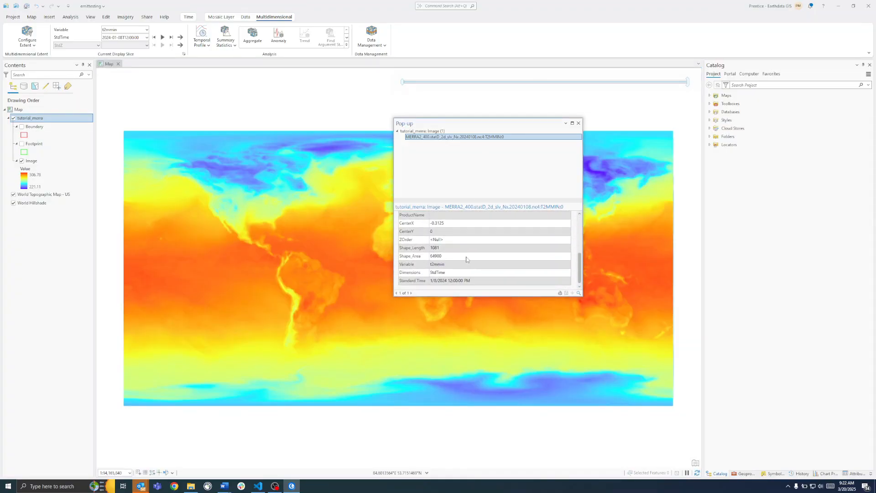
{"action": "scroll", "coordinate": [467, 258], "scroll_direction": "up", "scroll_amount": 5}
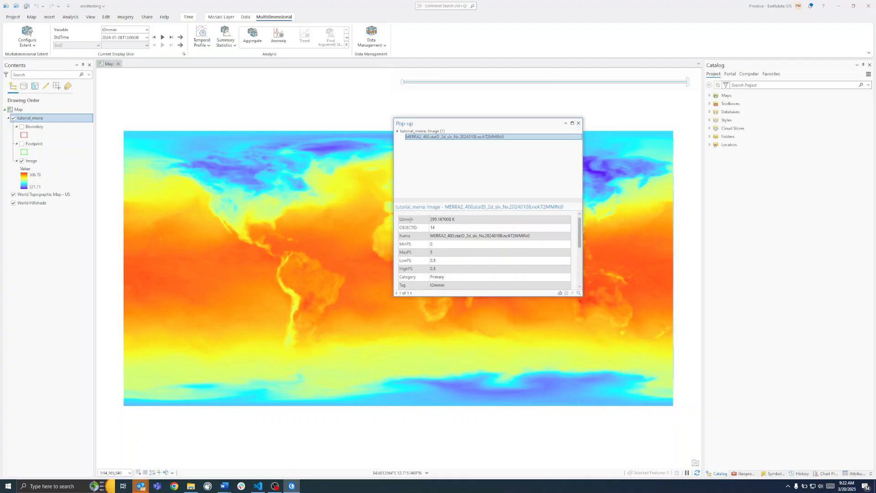
Step: Highlight the t2mmin row in the pop-up to read its value and close the pop-up
{"action": "left_click_drag", "start_coordinate": [456, 220], "coordinate": [397, 220]}
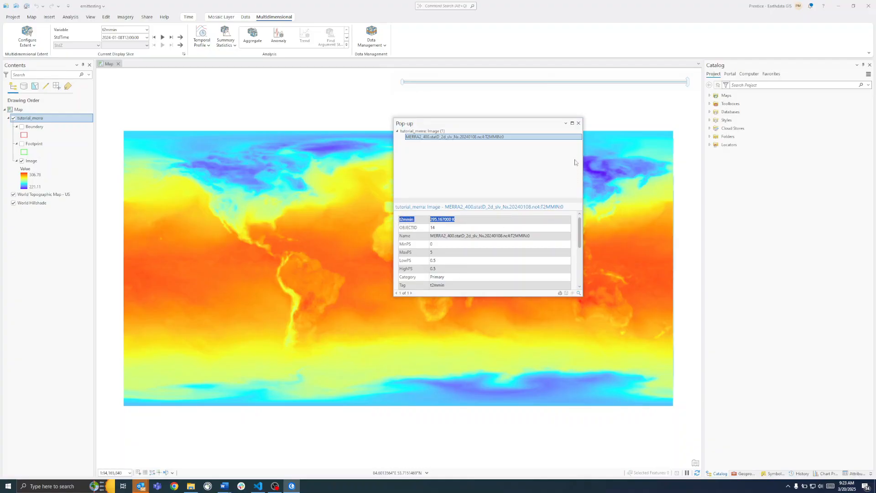
{"action": "left_click", "coordinate": [578, 123]}
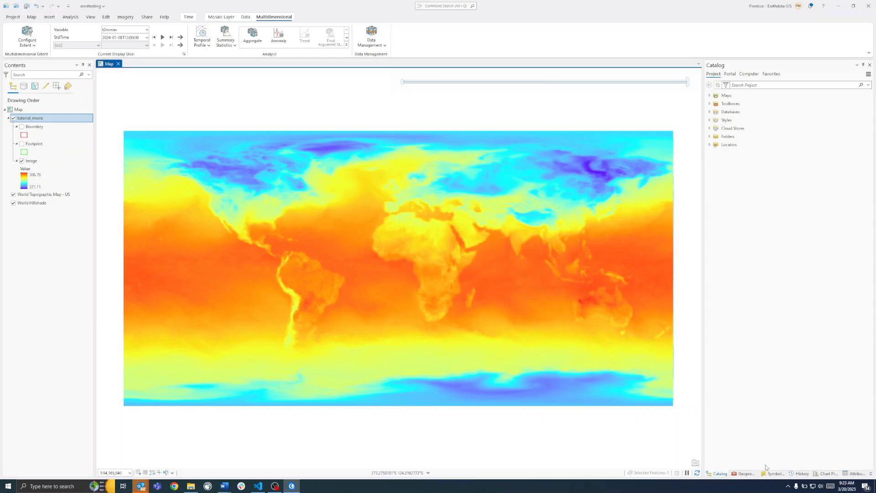
Step: Search the geoprocessing tools for "set mosaic" and open Set Mosaic Dataset Properties
{"action": "left_click", "coordinate": [743, 473]}
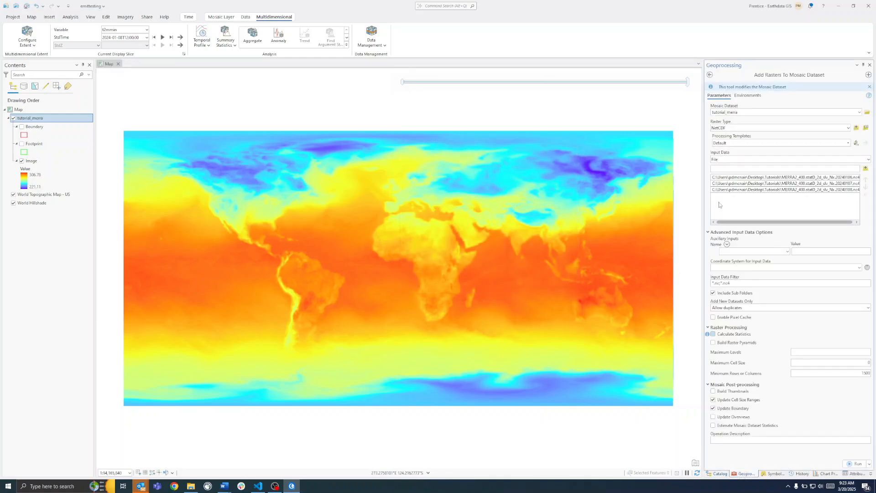
{"action": "left_click", "coordinate": [710, 75]}
{"action": "left_click", "coordinate": [747, 76]}
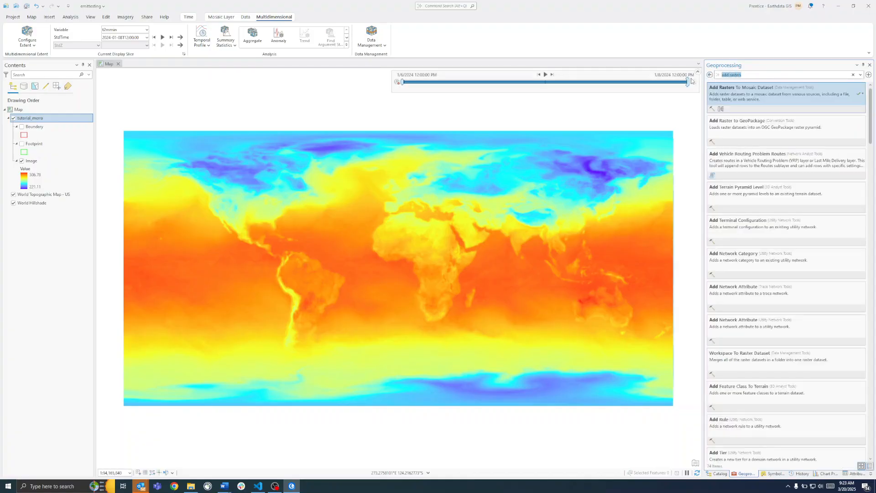
{"action": "type", "text": "sel"}
{"action": "type", "text": " mosaic"}
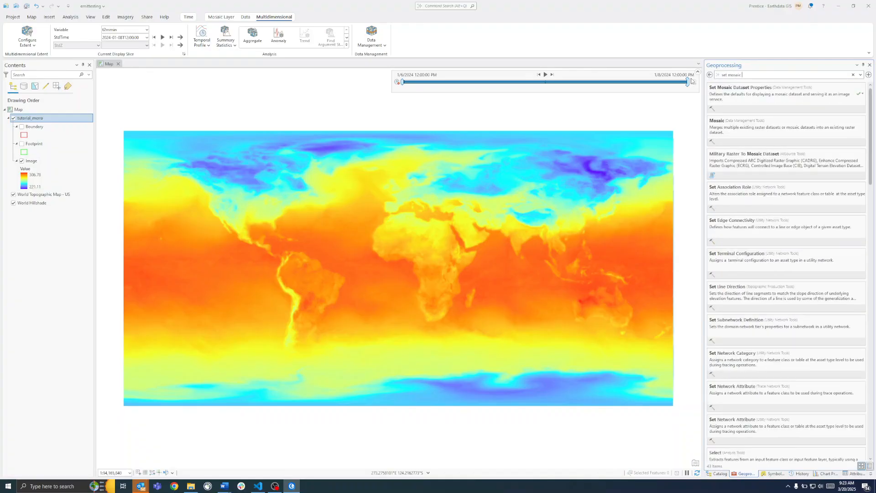
{"action": "left_click", "coordinate": [777, 99]}
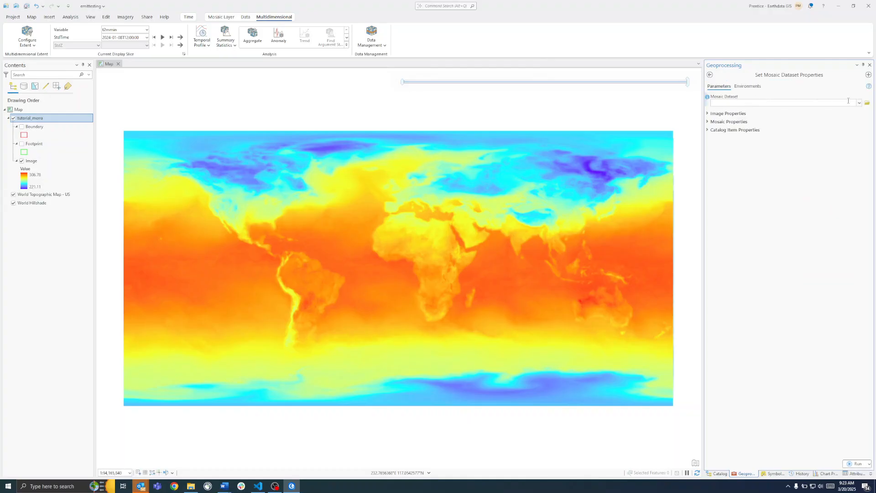
Step: Choose tutorial_merra as the mosaic dataset and examine its image properties and catalog item properties without running the tool
{"action": "left_click", "coordinate": [859, 103]}
{"action": "left_click", "coordinate": [811, 111]}
{"action": "left_click", "coordinate": [708, 114]}
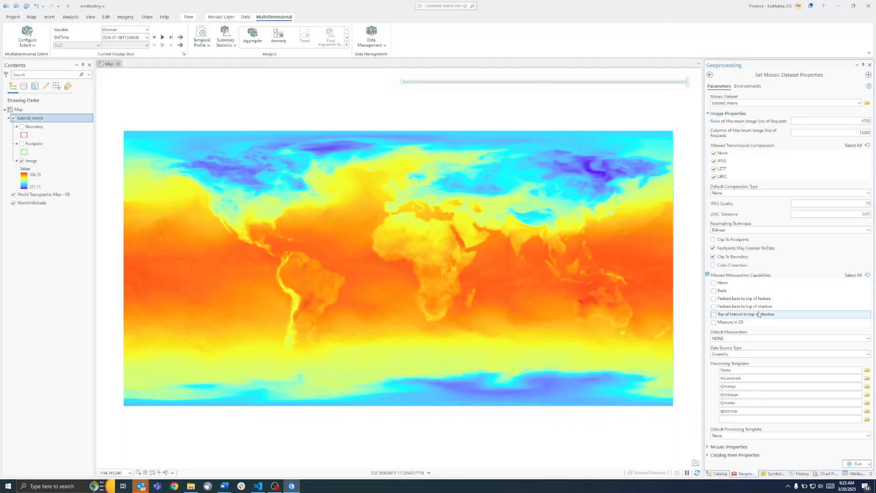
{"action": "left_click", "coordinate": [709, 114]}
{"action": "left_click", "coordinate": [707, 130]}
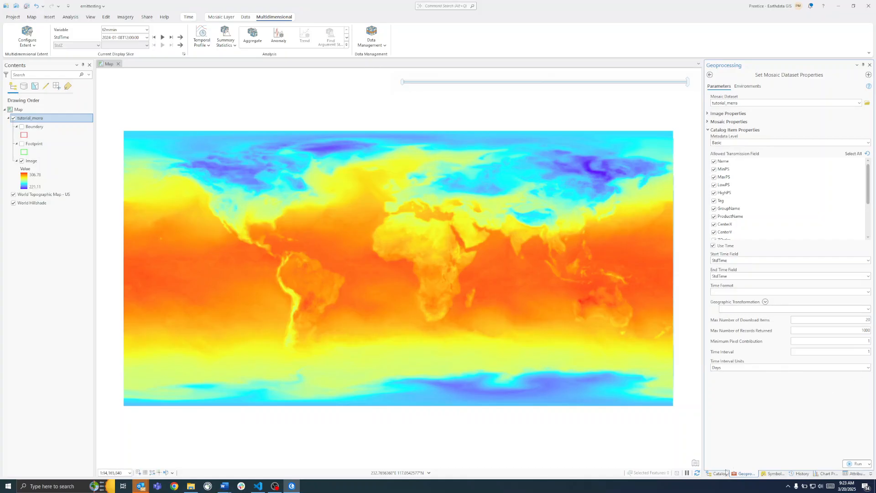
{"action": "left_click", "coordinate": [720, 473]}
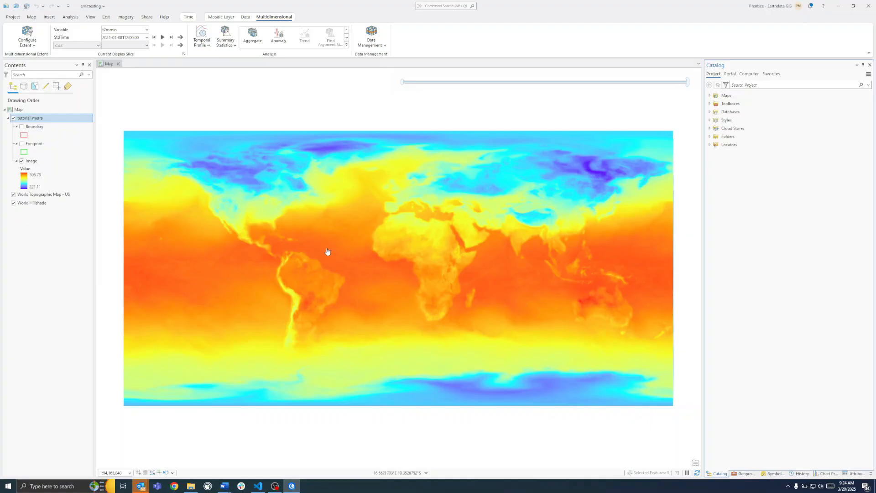
Step: Identify a location in northern Canada on the t2mmin image and examine its temperature value in the pop-up
{"action": "left_click", "coordinate": [242, 179]}
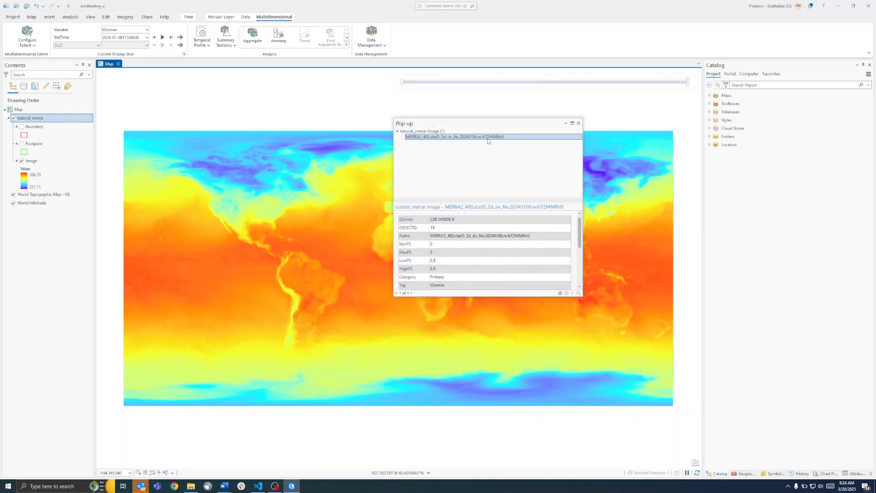
{"action": "left_click_drag", "start_coordinate": [460, 222], "coordinate": [429, 220]}
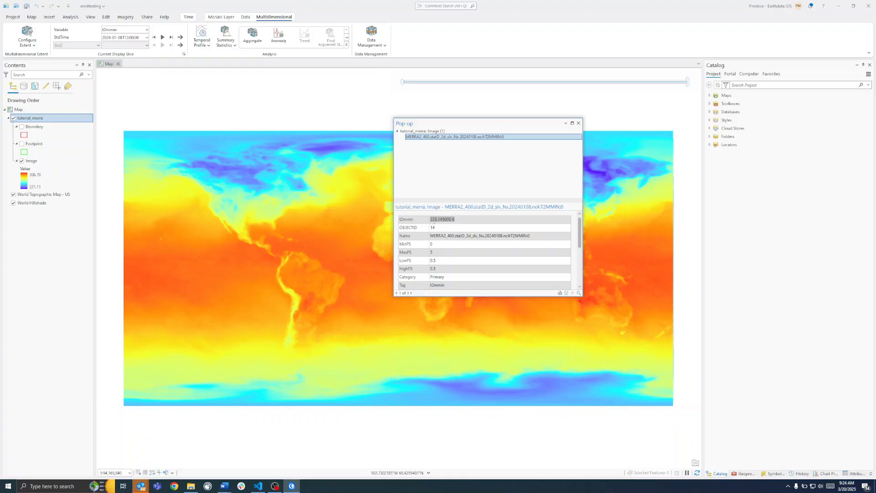
{"action": "left_click", "coordinate": [578, 123]}
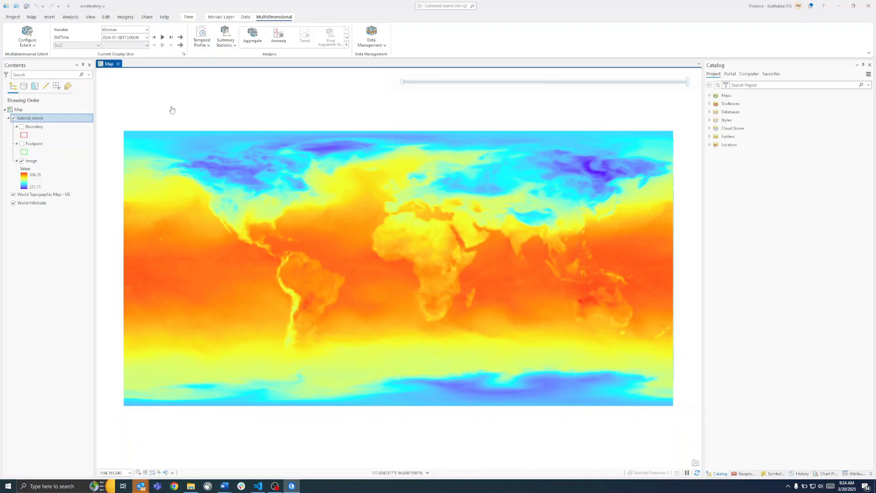
Step: Display the tprecmax variable and identify a location within the elongated high-precipitation band to read its value
{"action": "left_click", "coordinate": [146, 29]}
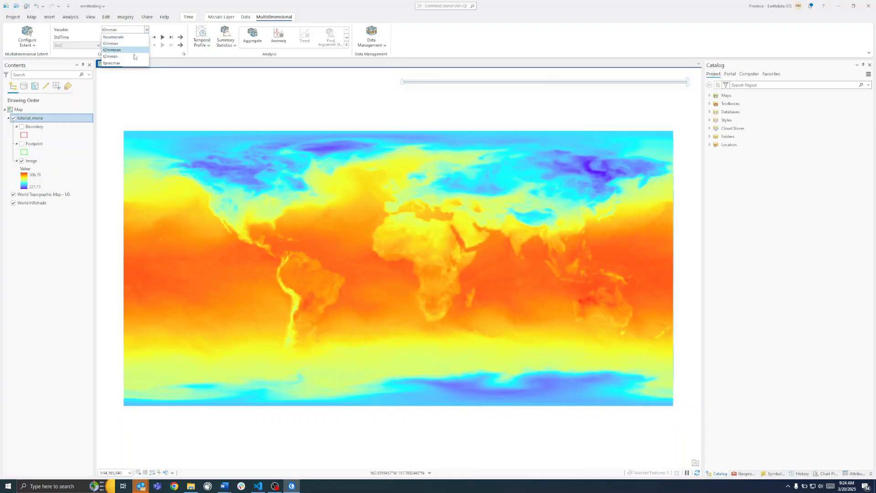
{"action": "left_click", "coordinate": [113, 64]}
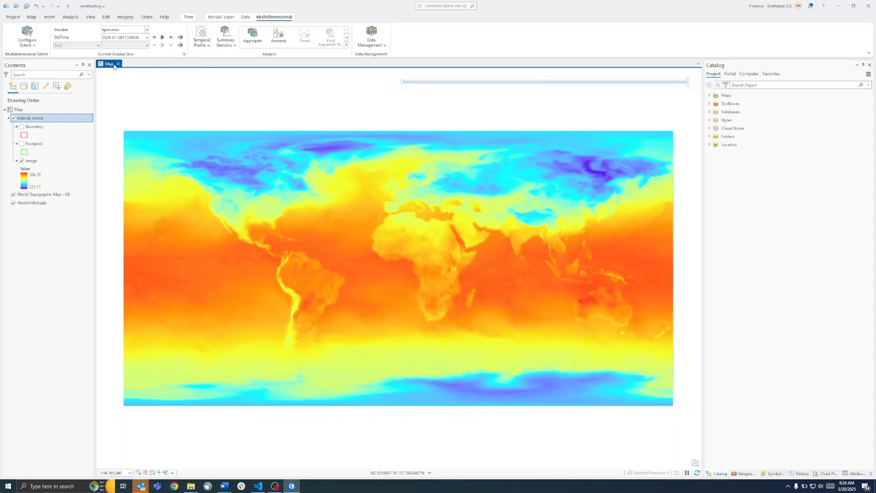
{"action": "scroll", "coordinate": [310, 205], "scroll_direction": "up", "scroll_amount": 8}
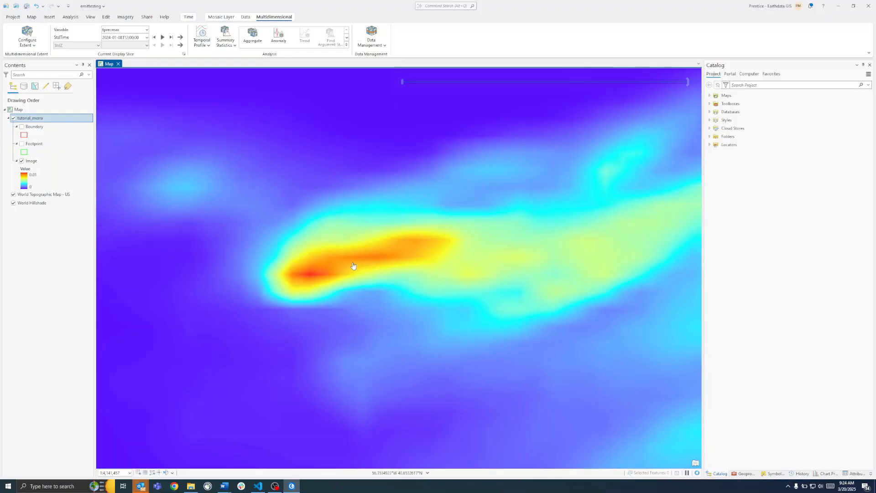
{"action": "left_click", "coordinate": [353, 266]}
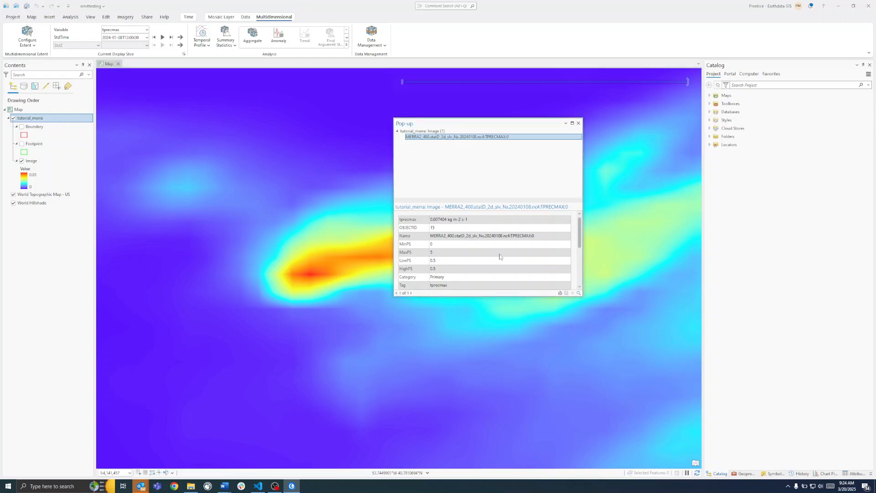
Step: Switch the displayed variable to t2mmean, then identify a location on the global image and examine its t2mmean value
{"action": "left_click", "coordinate": [147, 30]}
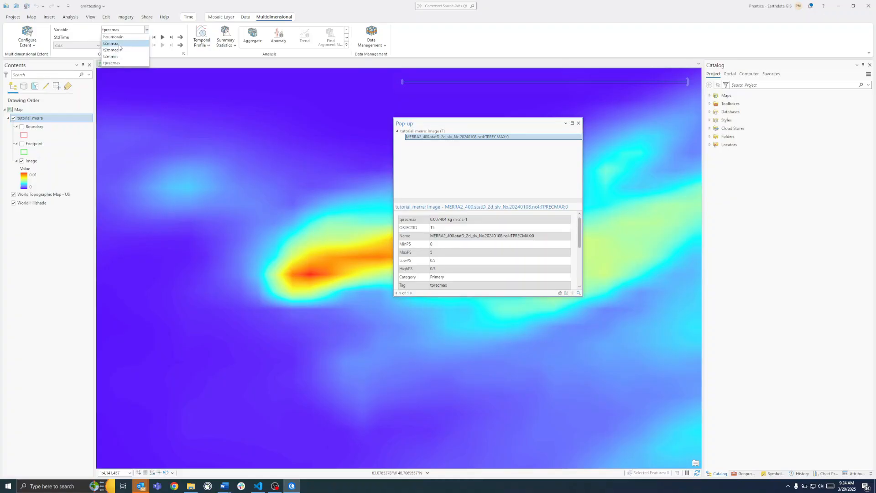
{"action": "left_click", "coordinate": [118, 50]}
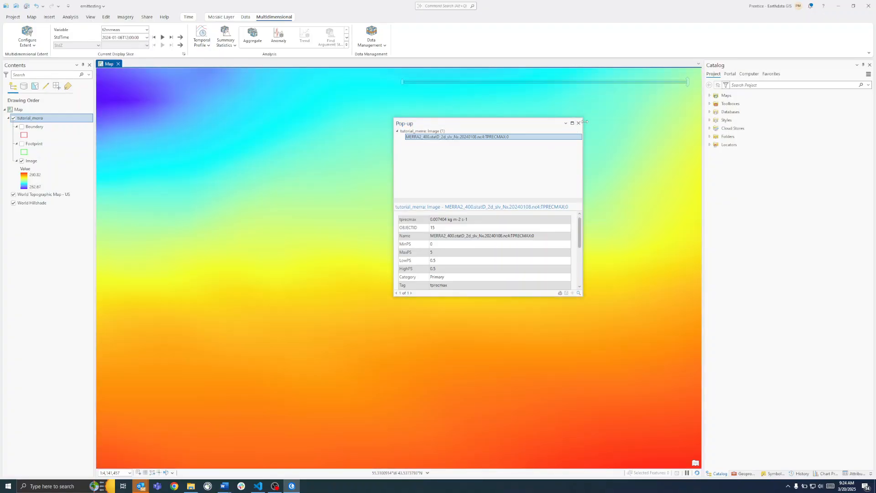
{"action": "left_click", "coordinate": [579, 123]}
{"action": "scroll", "coordinate": [395, 269], "scroll_direction": "down", "scroll_amount": 10}
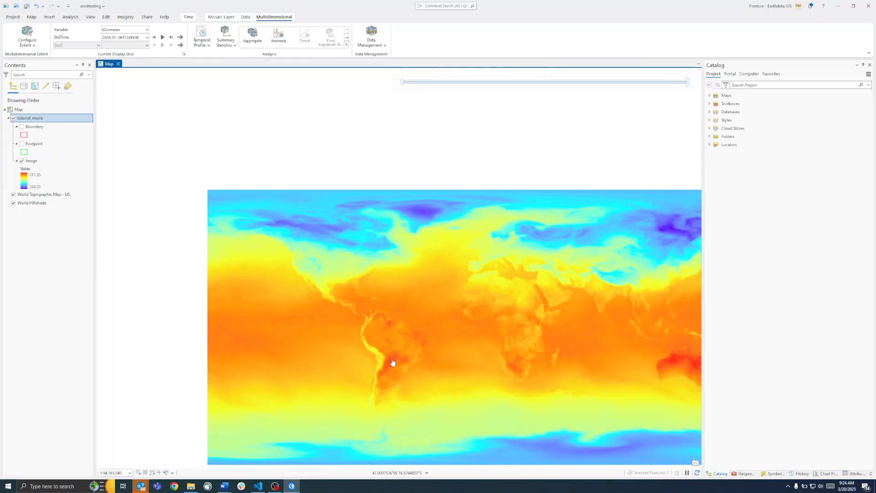
{"action": "left_click", "coordinate": [470, 412]}
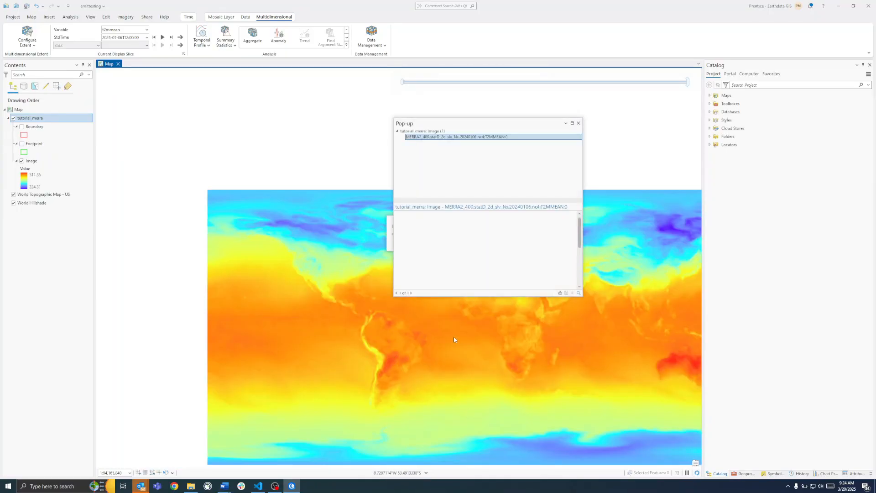
{"action": "left_click_drag", "start_coordinate": [461, 221], "coordinate": [426, 219]}
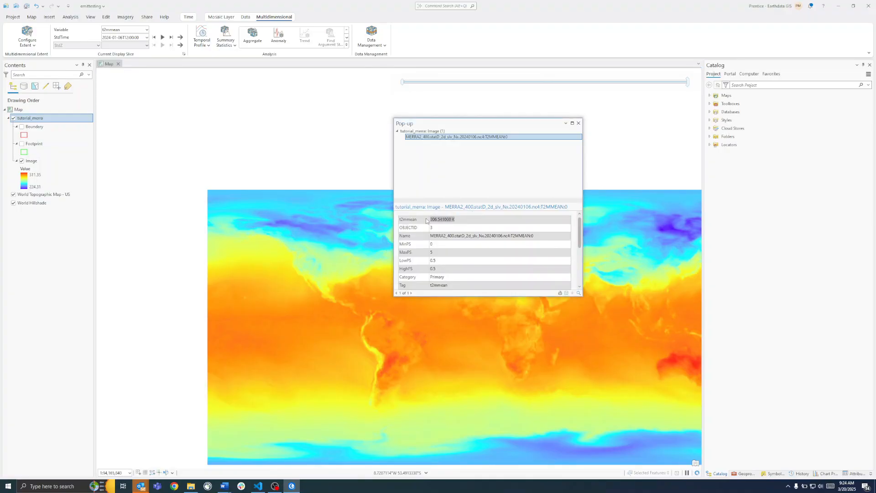
{"action": "left_click", "coordinate": [578, 123]}
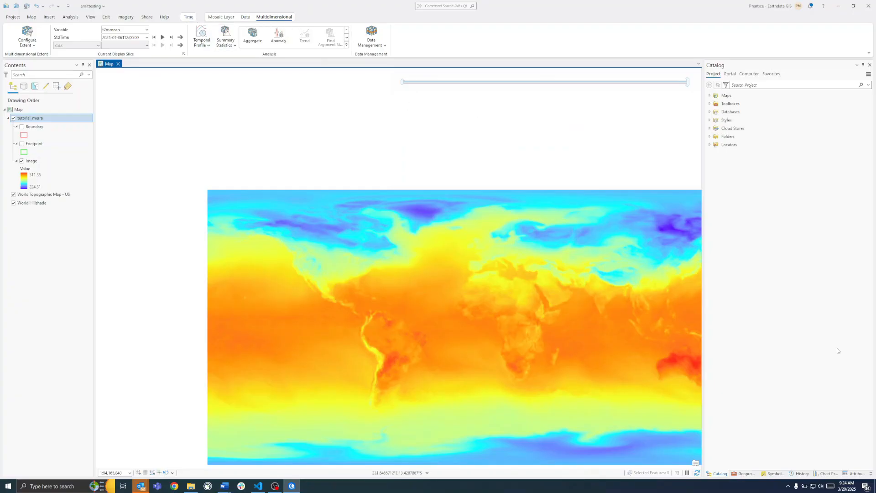
Step: Search the geoprocessing tools for "build multi" and open Build Multidimensional Info
{"action": "left_click", "coordinate": [744, 473]}
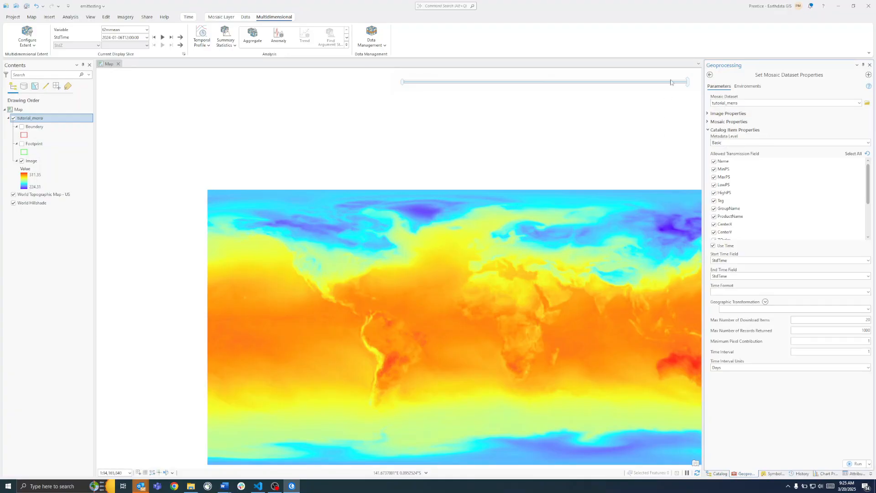
{"action": "left_click", "coordinate": [710, 75]}
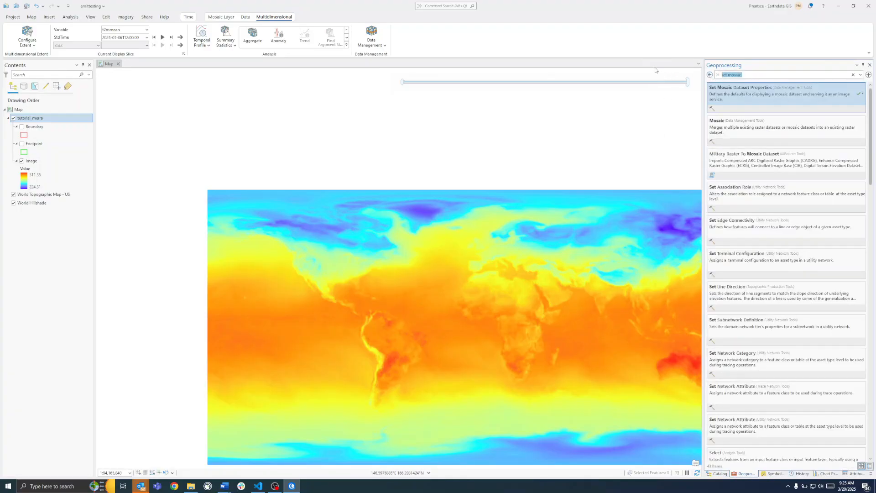
{"action": "key", "text": "BackSpace"}
{"action": "type", "text": "build mu"}
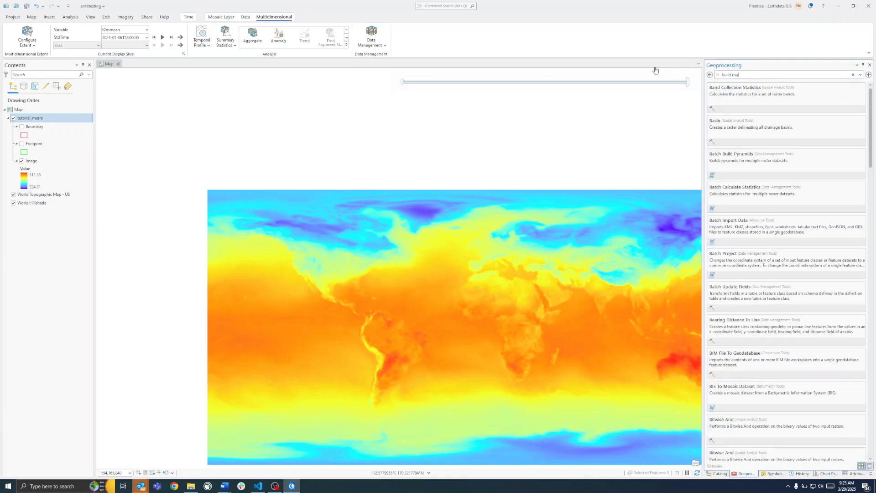
{"action": "type", "text": "lti"}
{"action": "left_click", "coordinate": [773, 104]}
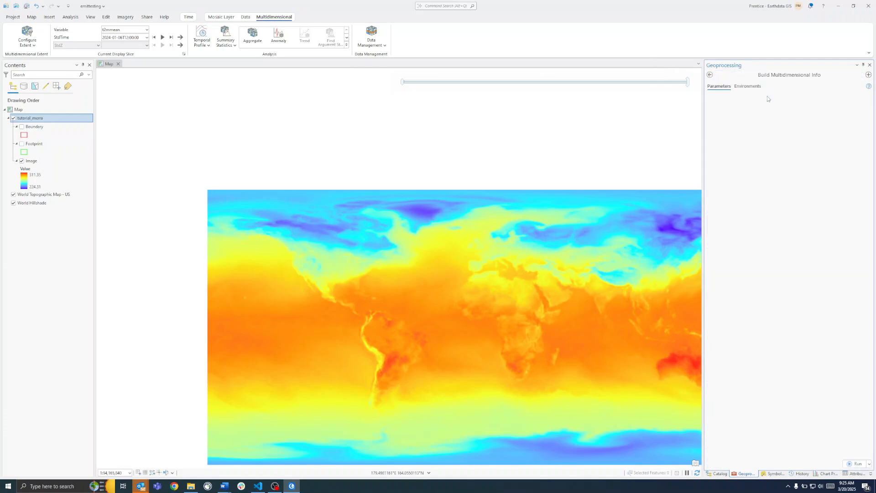
Step: Set the mosaic dataset to tutorial_merra and the variable field to Variable
{"action": "left_click", "coordinate": [859, 103]}
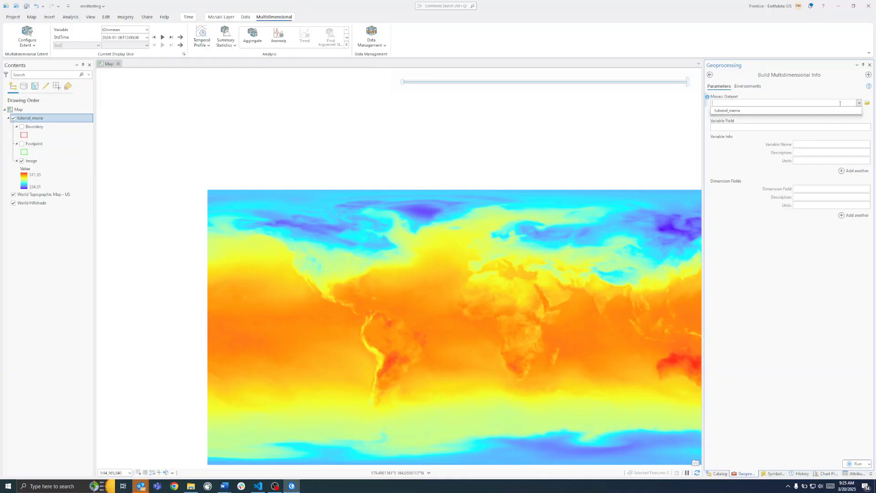
{"action": "left_click", "coordinate": [831, 111]}
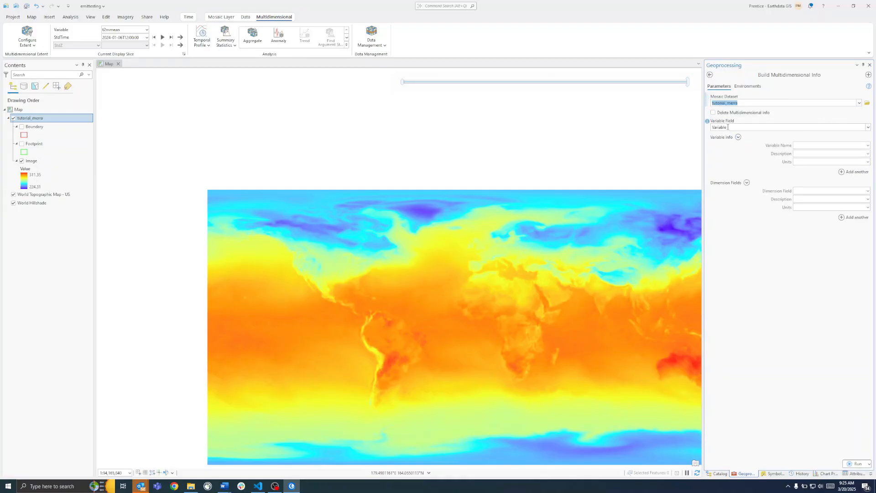
{"action": "left_click", "coordinate": [867, 127]}
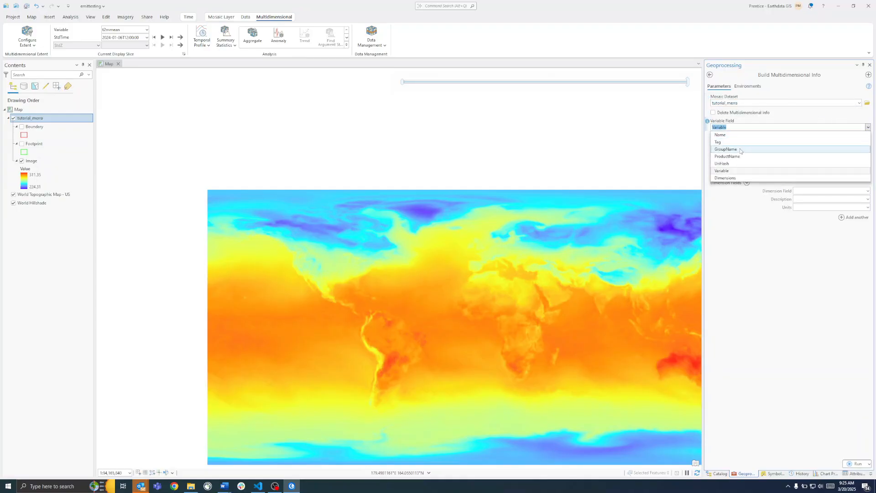
{"action": "left_click", "coordinate": [741, 171]}
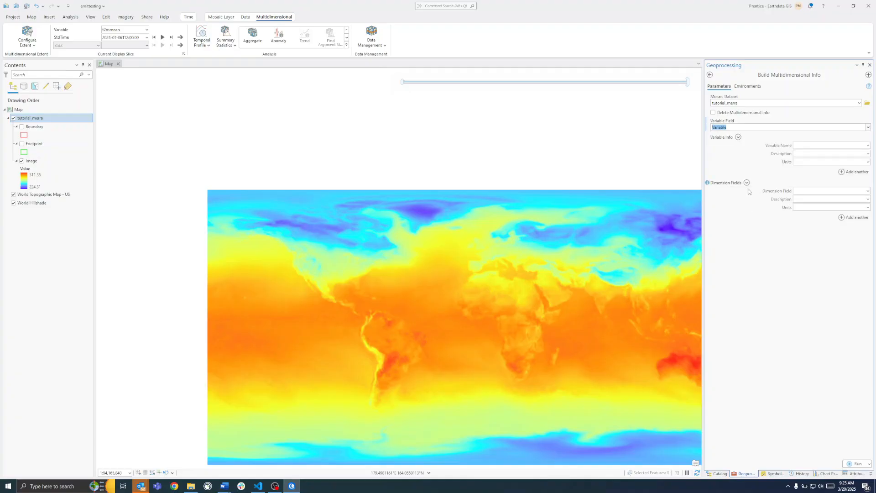
Step: Review the available variable names and set the dimension field to StdTime
{"action": "left_click", "coordinate": [864, 146]}
{"action": "left_click", "coordinate": [868, 145]}
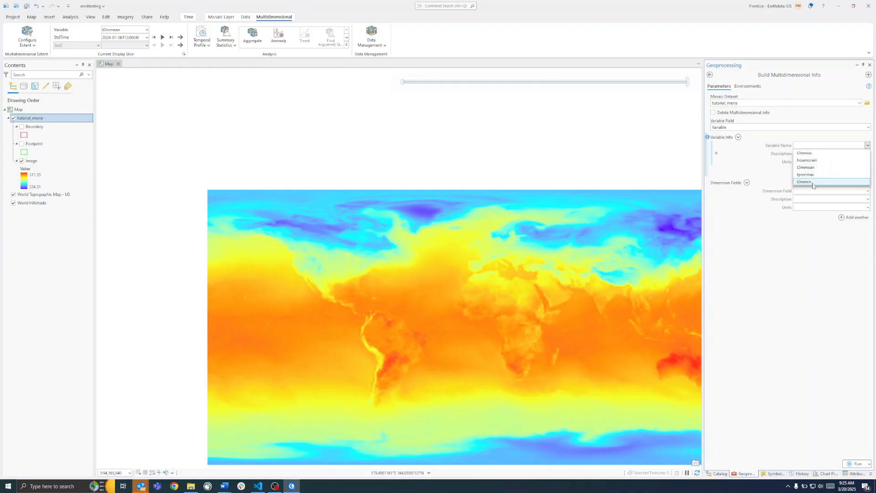
{"action": "left_click", "coordinate": [770, 222]}
{"action": "left_click", "coordinate": [868, 191]}
{"action": "left_click", "coordinate": [805, 285]}
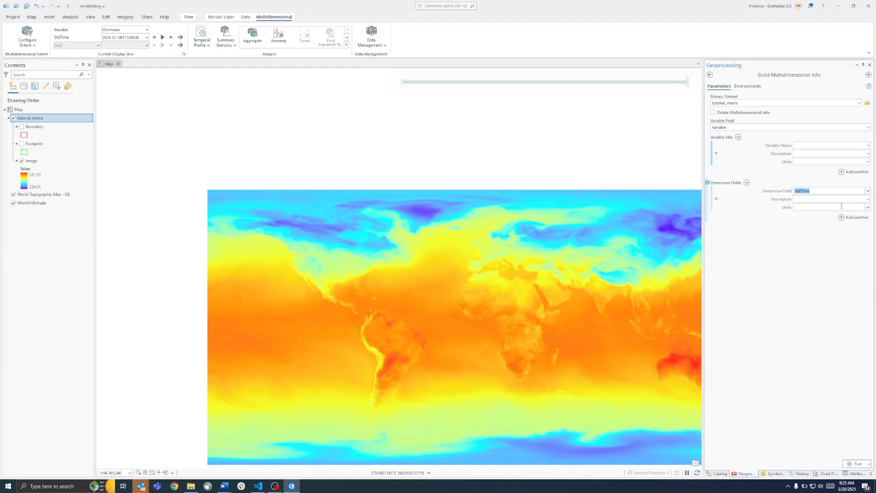
Step: Set the variable name in the variable info to t2mmin, leaving the description and units blank
{"action": "left_click", "coordinate": [867, 145]}
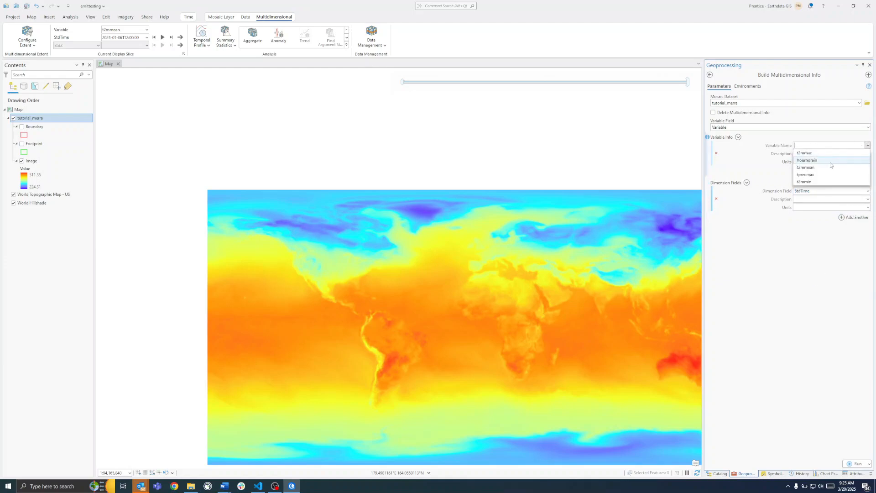
{"action": "left_click", "coordinate": [804, 160]}
{"action": "left_click", "coordinate": [803, 155]}
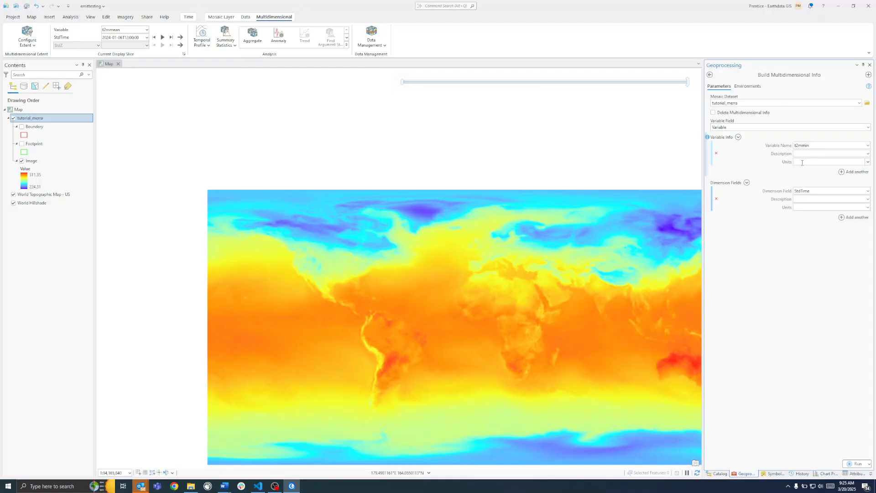
{"action": "left_click", "coordinate": [808, 206]}
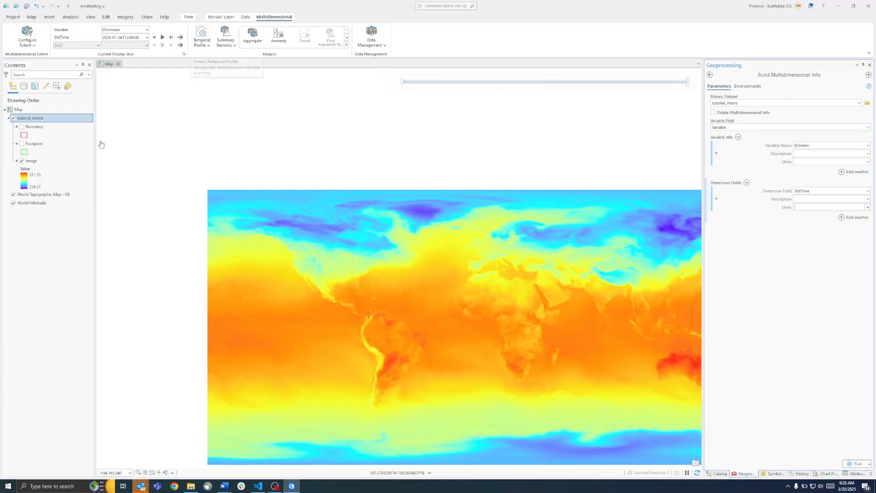
Step: Open the symbology of the tutorial_merra image and show all color schemes with their names
{"action": "left_click", "coordinate": [22, 185]}
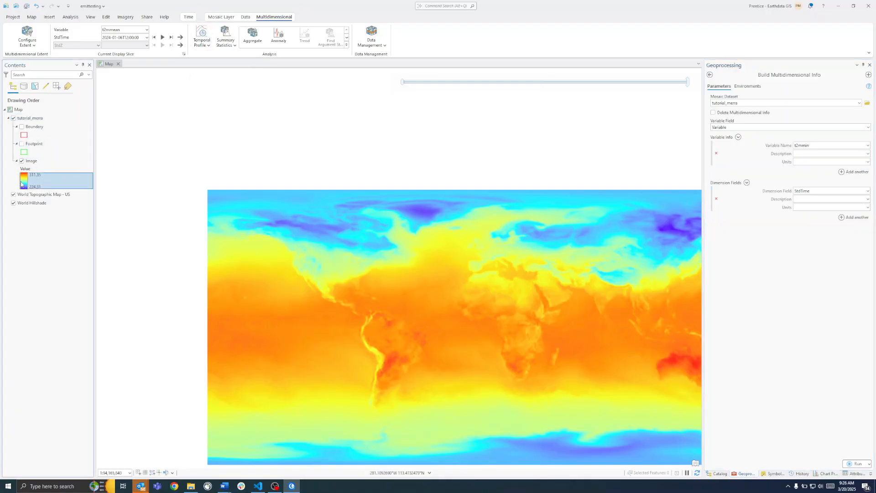
{"action": "left_click", "coordinate": [869, 116]}
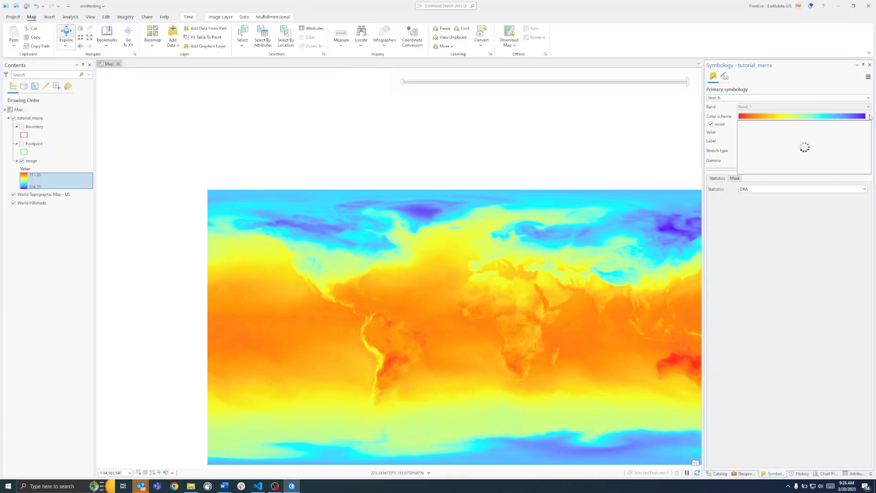
{"action": "left_click", "coordinate": [742, 271]}
{"action": "left_click", "coordinate": [742, 279]}
Step: Apply the Heat Map: Purple-Red-Yellow color scheme to the tutorial_merra image
{"action": "scroll", "coordinate": [766, 177], "scroll_direction": "down", "scroll_amount": 10}
{"action": "scroll", "coordinate": [776, 169], "scroll_direction": "down", "scroll_amount": 10}
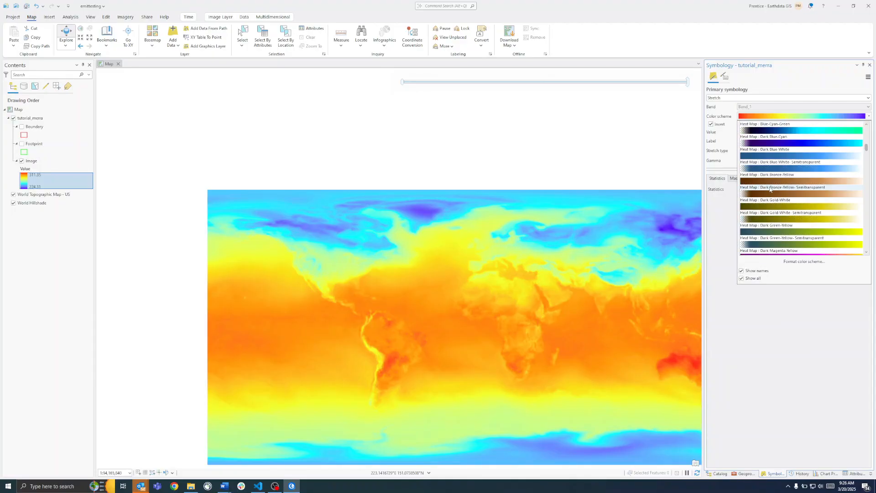
{"action": "scroll", "coordinate": [782, 196], "scroll_direction": "down", "scroll_amount": 3}
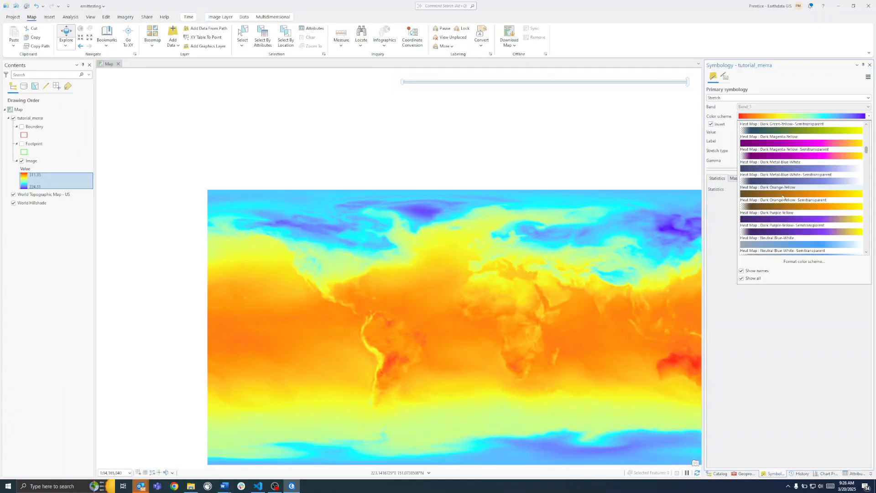
{"action": "scroll", "coordinate": [789, 232], "scroll_direction": "down", "scroll_amount": 4}
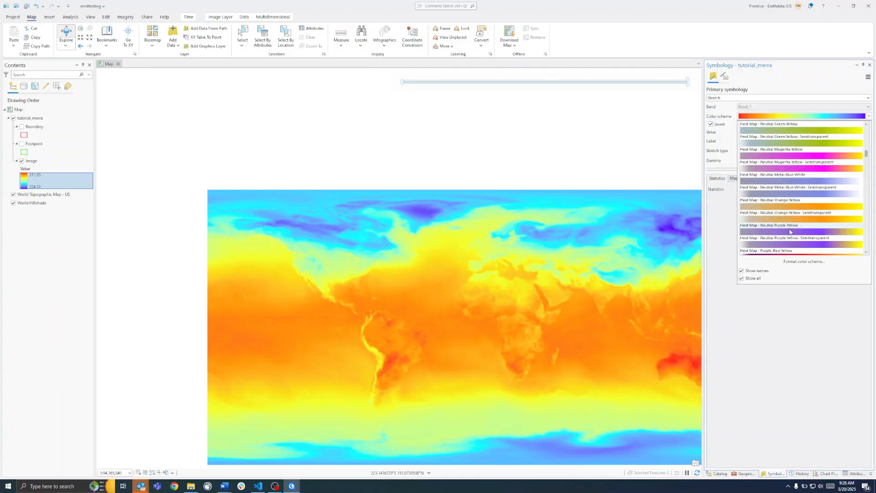
{"action": "scroll", "coordinate": [786, 192], "scroll_direction": "down", "scroll_amount": 3}
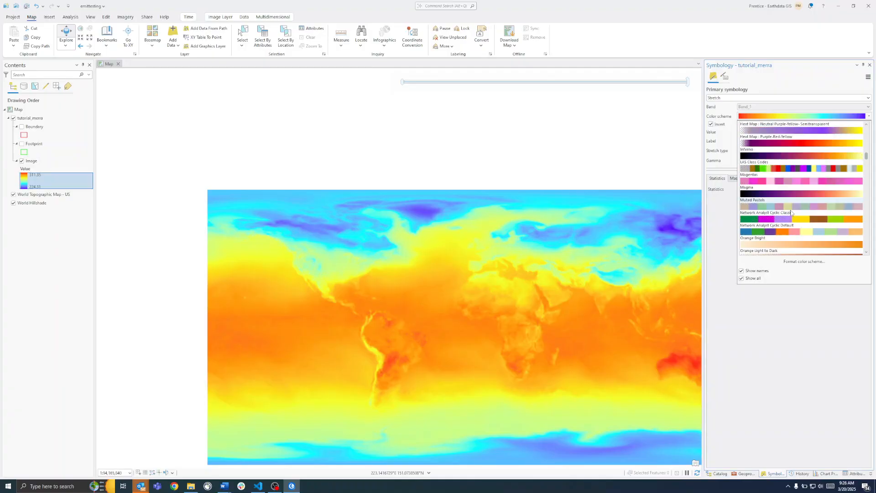
{"action": "left_click", "coordinate": [784, 156]}
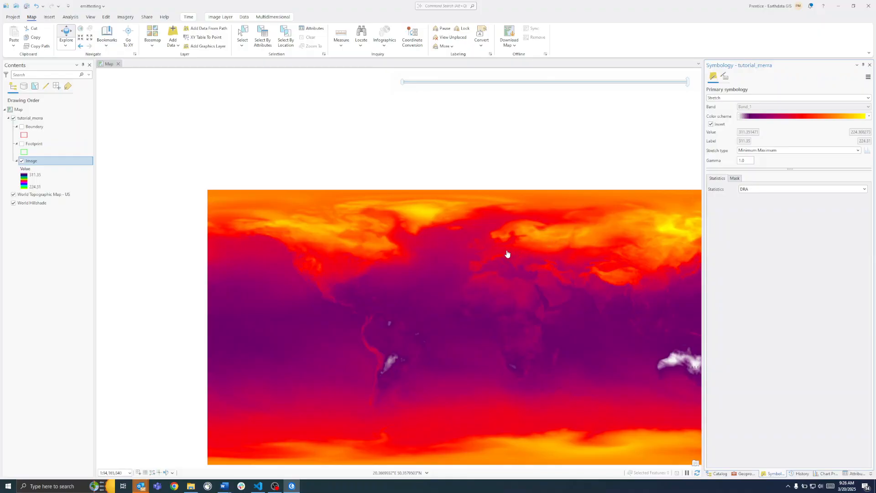
Step: Review the image layer's processing templates and create a temporal profile chart from the tutorial_merra image
{"action": "left_click", "coordinate": [221, 18]}
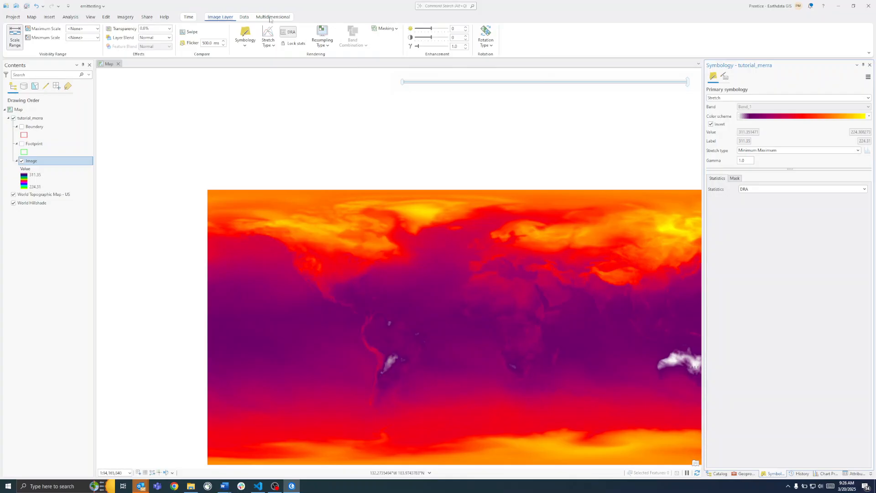
{"action": "left_click", "coordinate": [248, 19]}
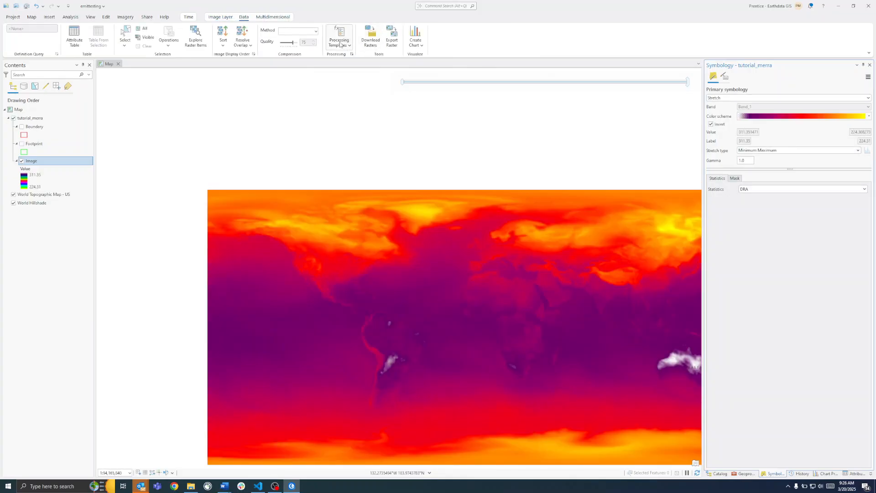
{"action": "left_click", "coordinate": [340, 44]}
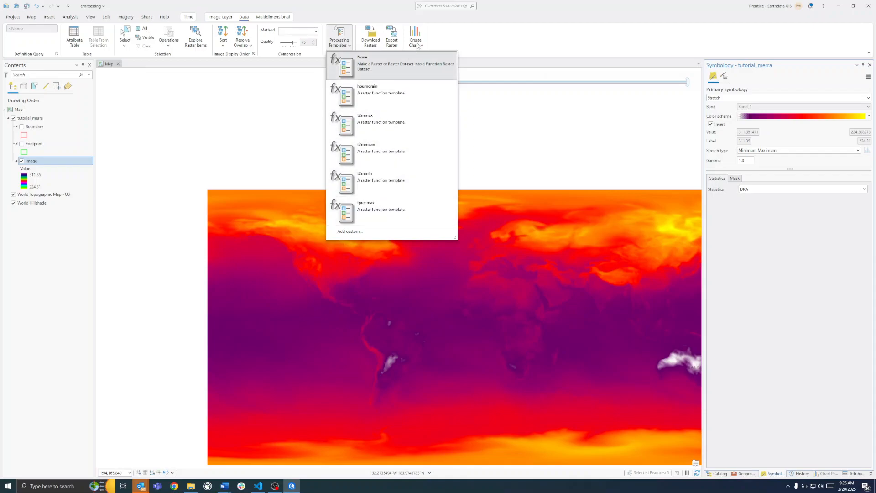
{"action": "left_click", "coordinate": [418, 44]}
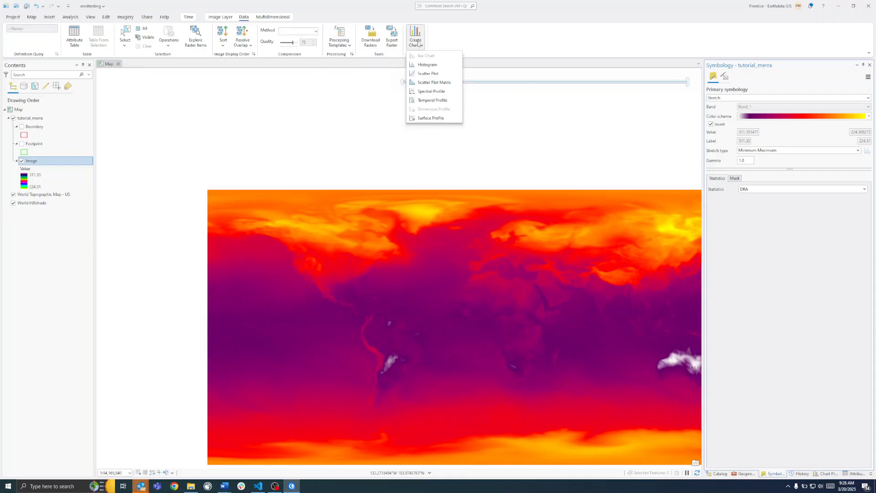
{"action": "left_click", "coordinate": [432, 101]}
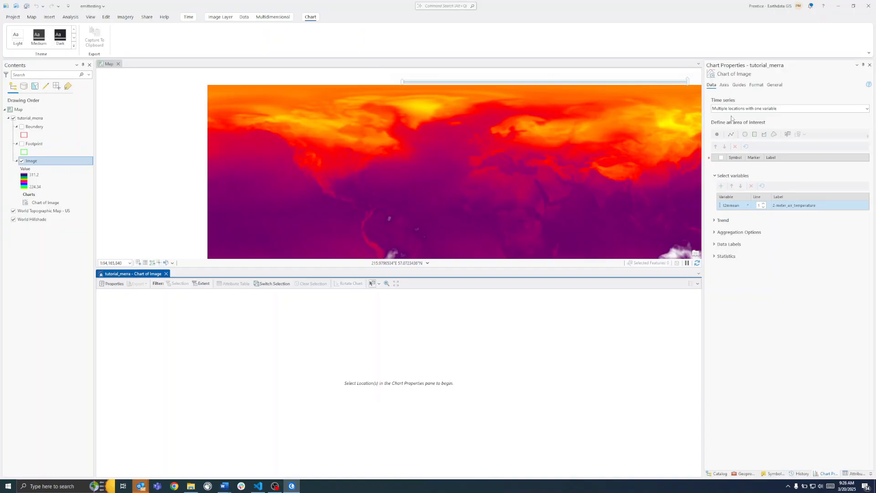
Step: Add a point over southern North America and a circular area over northeast Africa as locations for the temporal profile
{"action": "left_click", "coordinate": [716, 135]}
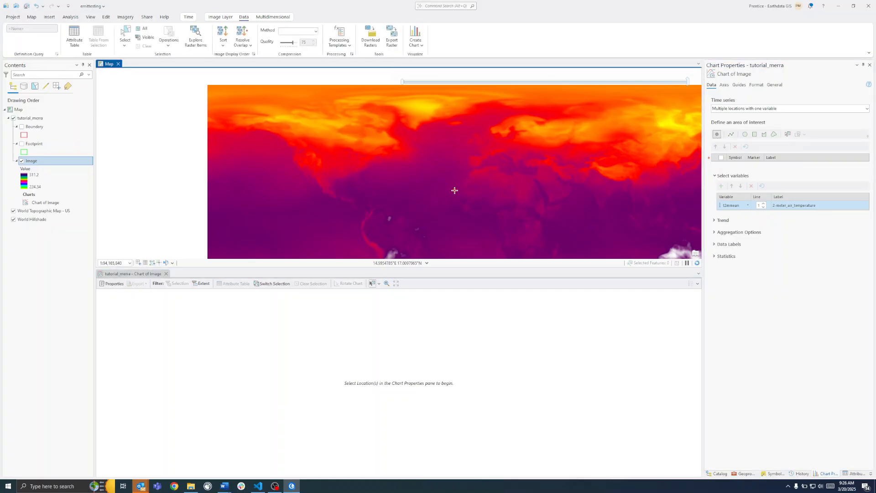
{"action": "left_click", "coordinate": [340, 171]}
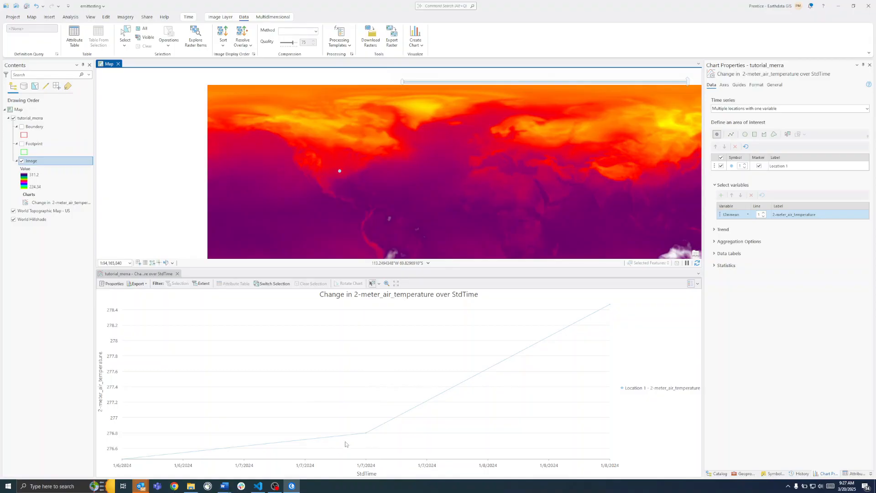
{"action": "mouse_move", "coordinate": [611, 305]}
{"action": "left_click", "coordinate": [745, 135]}
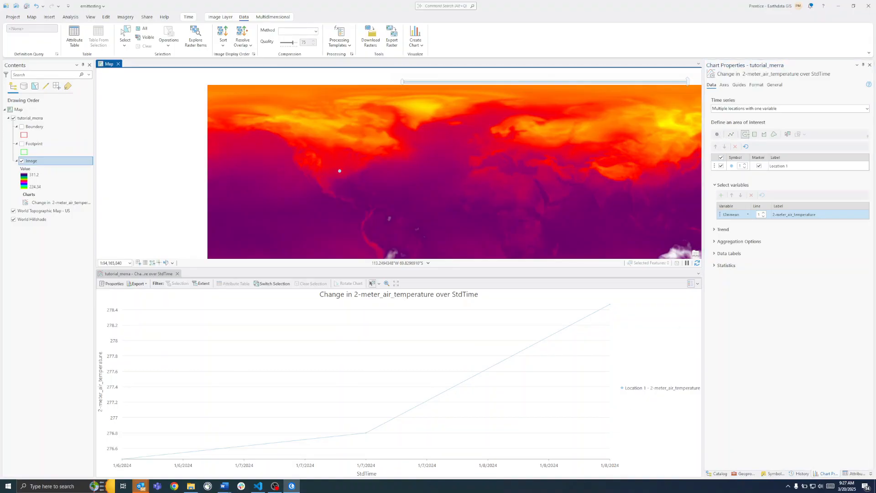
{"action": "left_click_drag", "start_coordinate": [514, 172], "coordinate": [538, 197]}
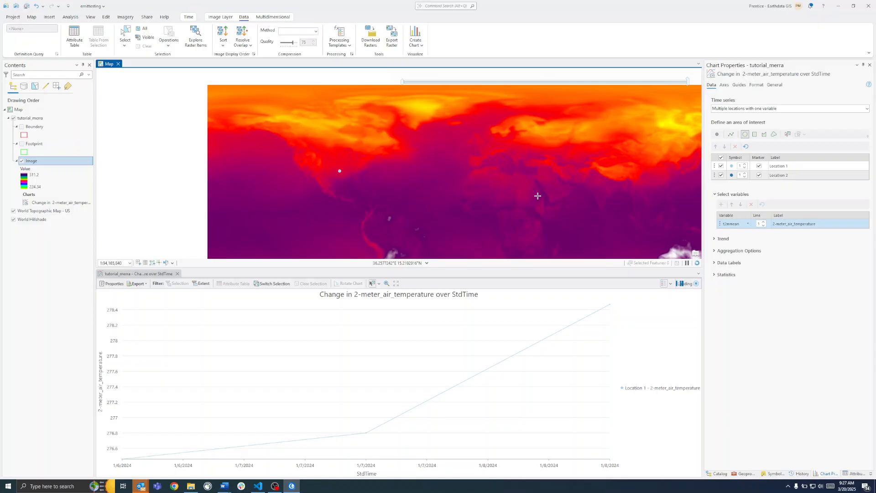